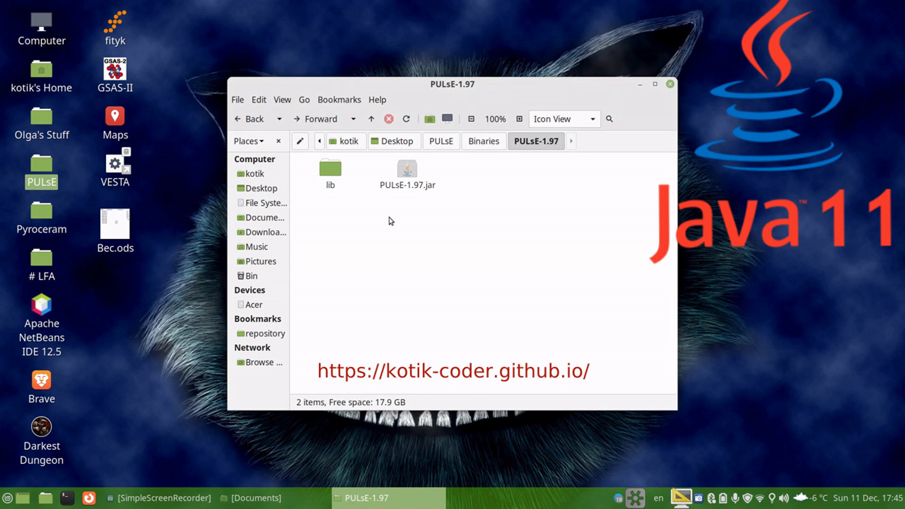
Step: Launch PULsE-1.97.jar and start loading heating curves from the Desktop's Pyroceram / 3-0 mm detector folder
double_click(408, 180)
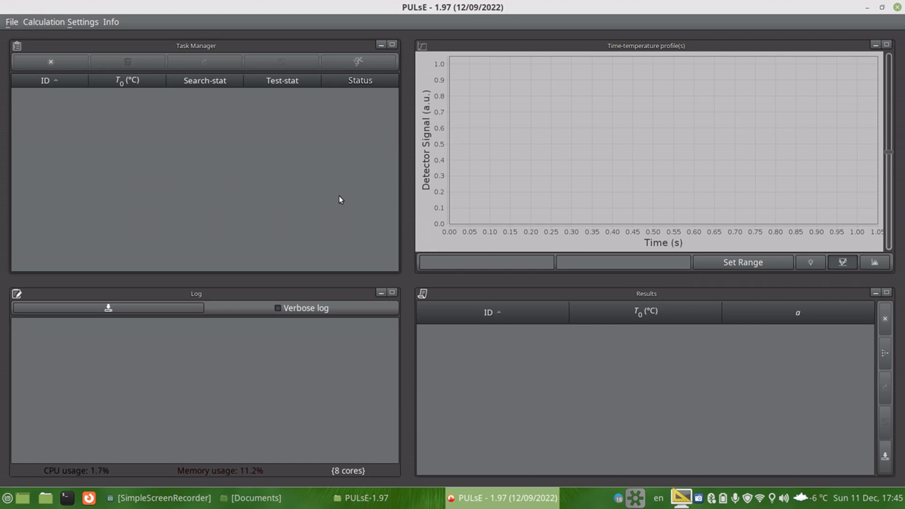
left_click(9, 22)
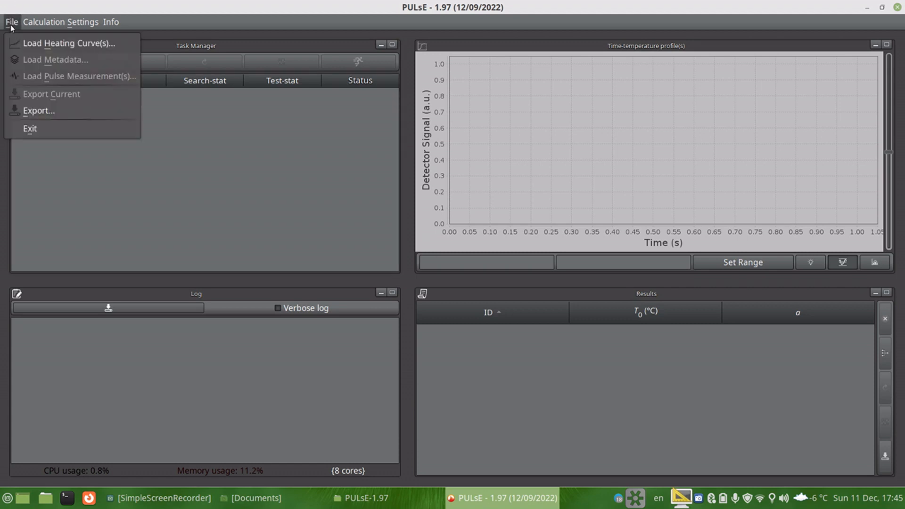
left_click(18, 41)
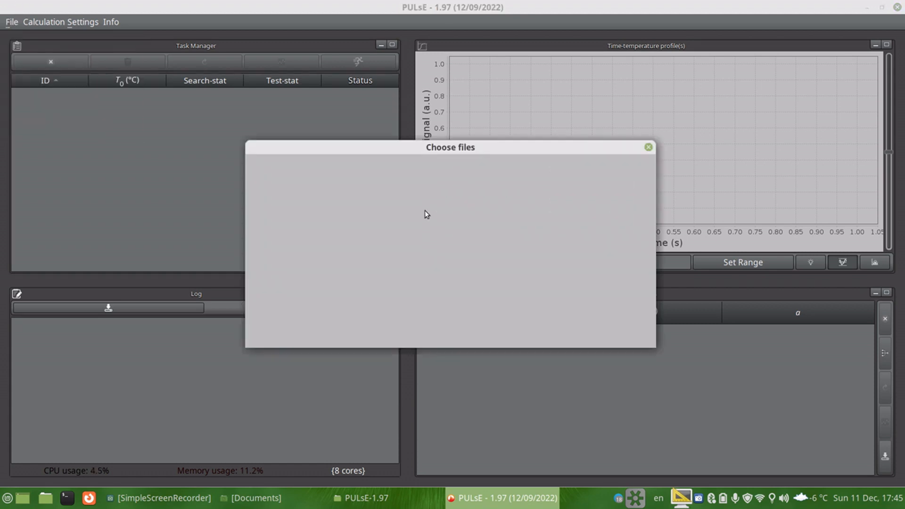
left_click(383, 164)
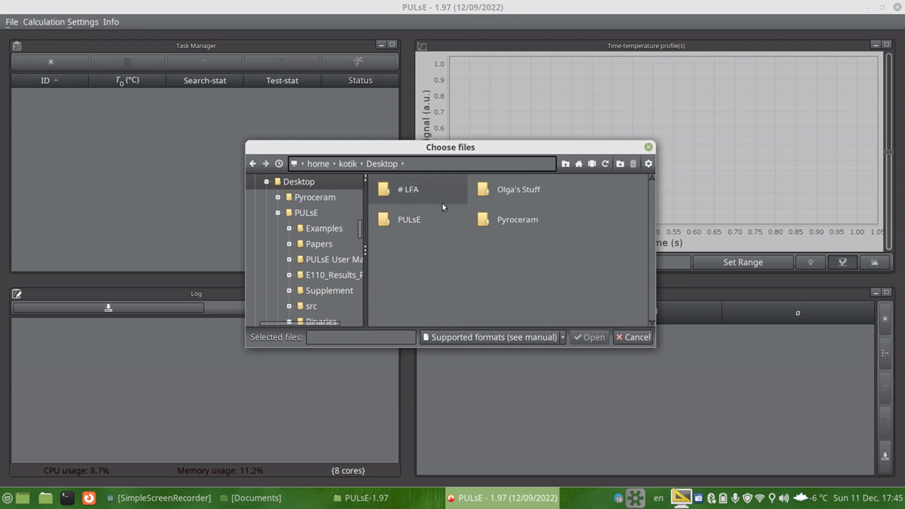
double_click(522, 221)
double_click(433, 191)
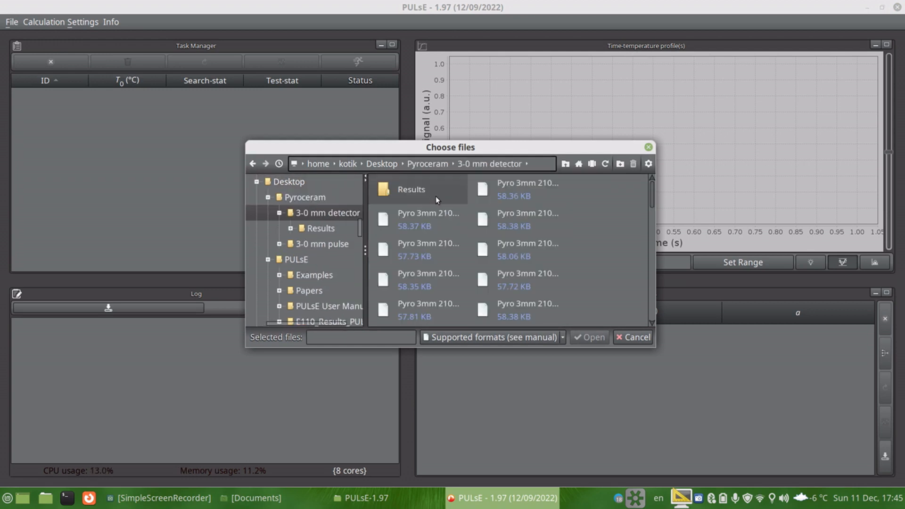
Step: Select the whole range of Pyro 3mm data files and open them as heating curves
left_click(496, 196)
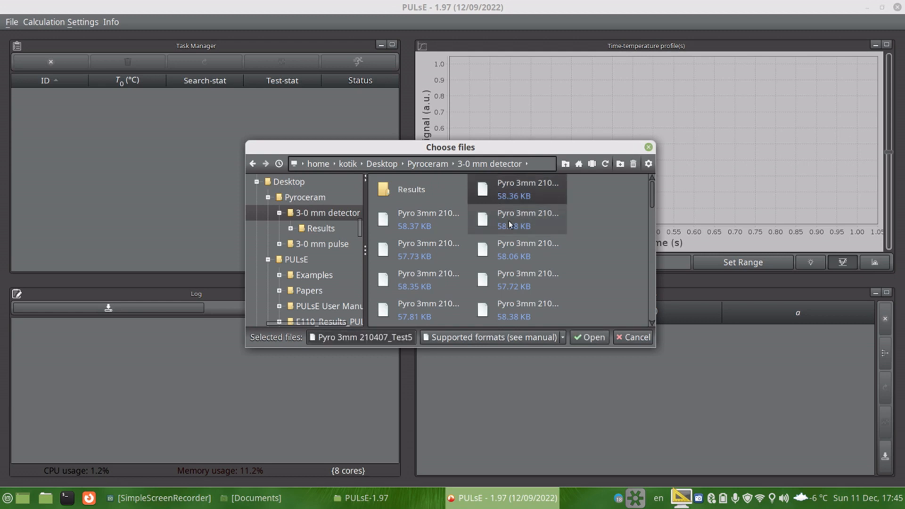
scroll(488, 233, "down", 5)
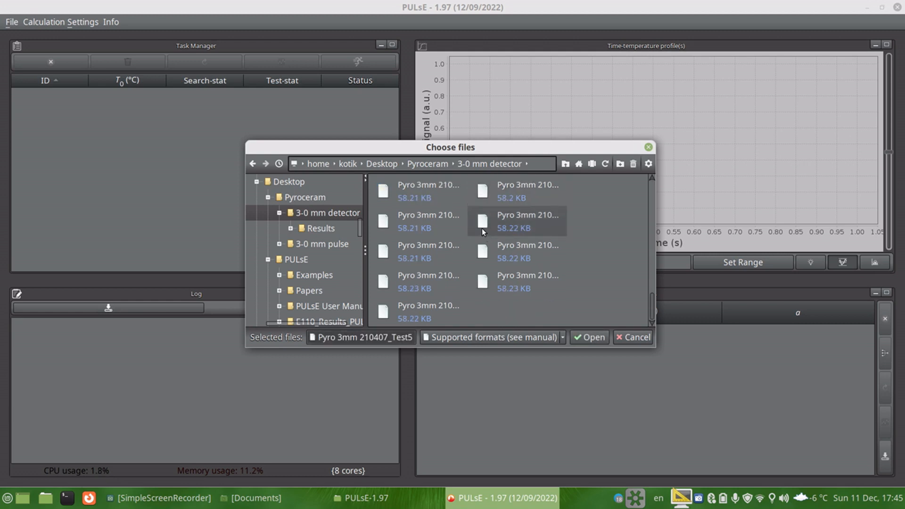
left_click(448, 311, "shift")
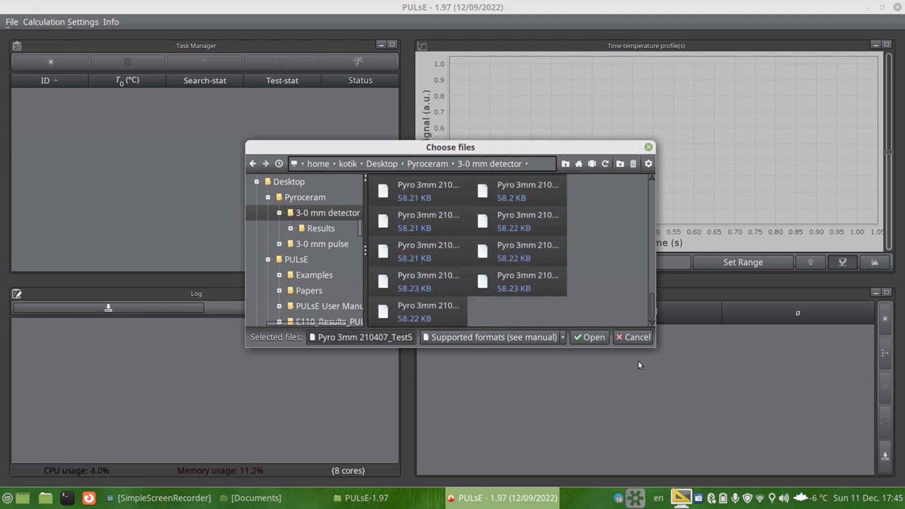
left_click(586, 337)
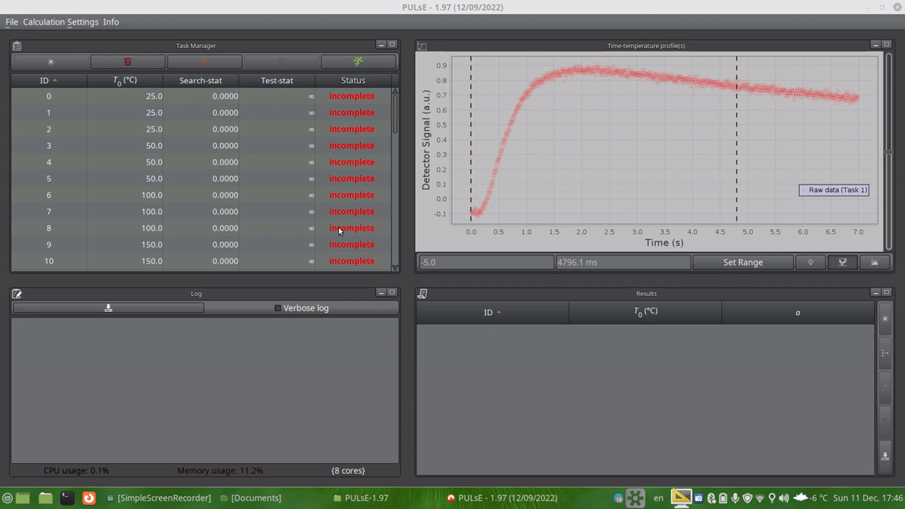
Step: Inspect the heating curves of several loaded tasks and select task 33
left_click(262, 165)
left_click(278, 211)
scroll(293, 210, "down", 3)
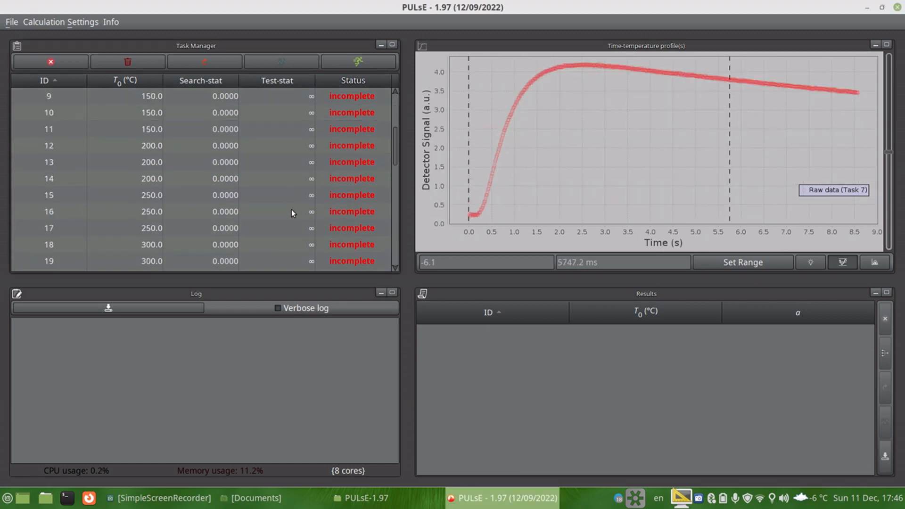
left_click(236, 185)
left_click(239, 195)
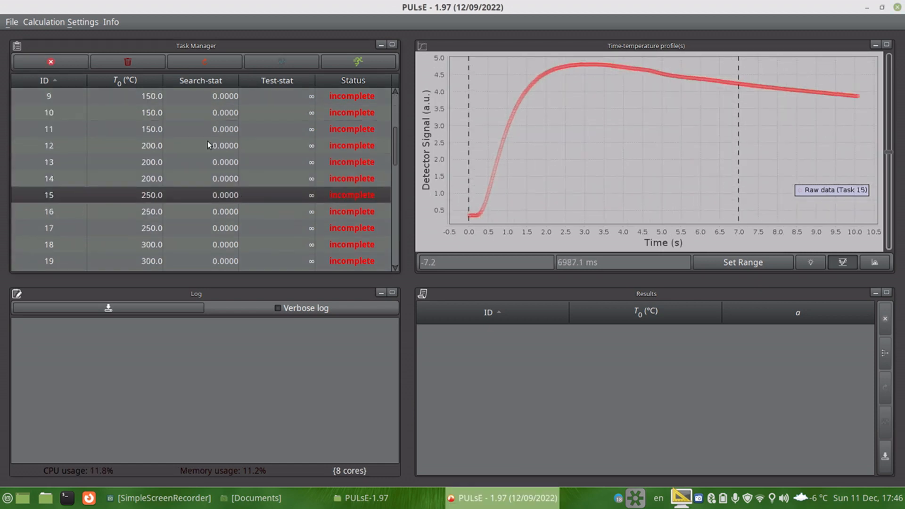
left_click(228, 163)
left_click(234, 130)
scroll(233, 175, "down", 3)
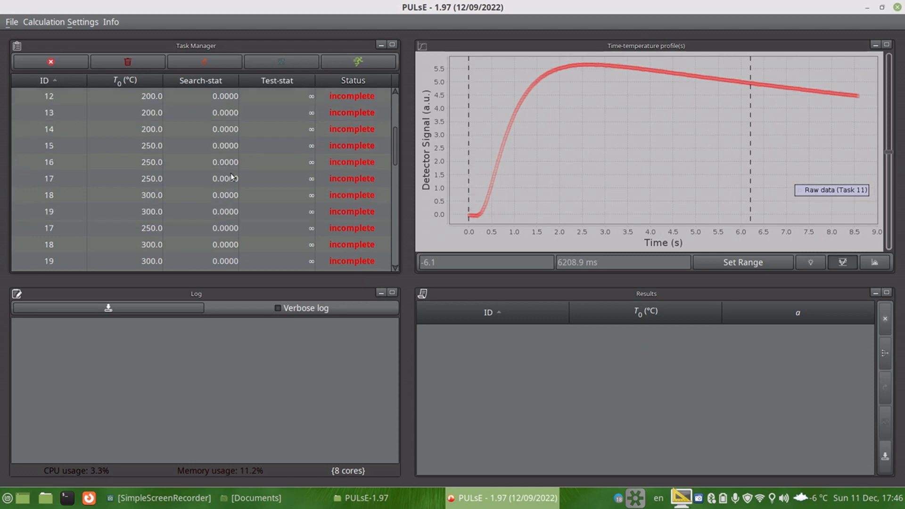
left_click(241, 179)
scroll(250, 184, "down", 3)
left_click(274, 190)
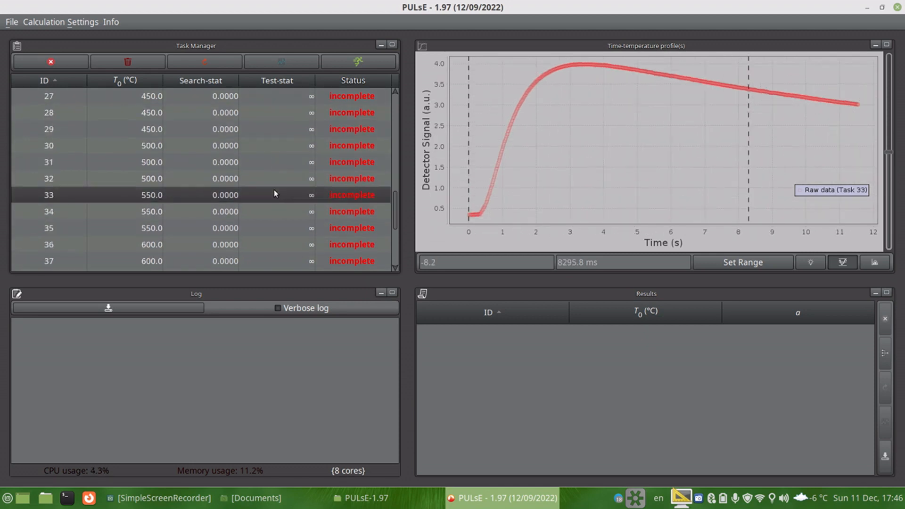
left_click(302, 161)
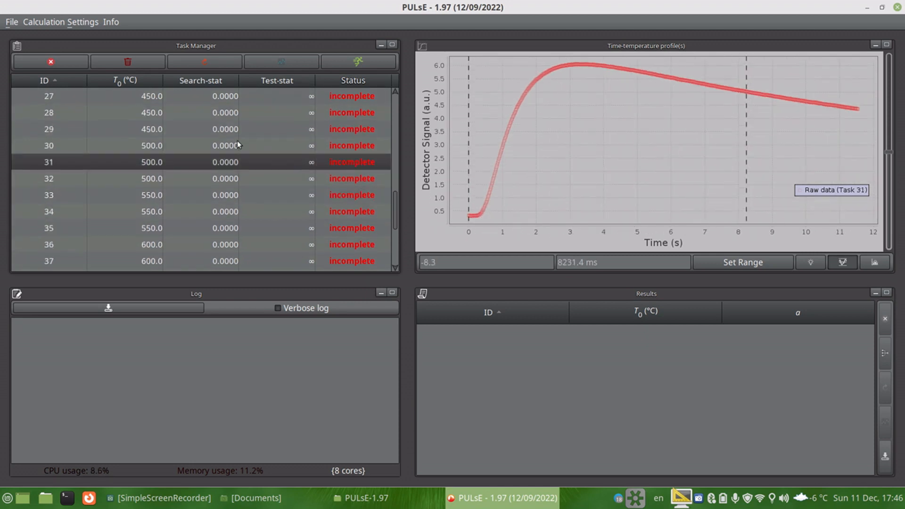
left_click(259, 194)
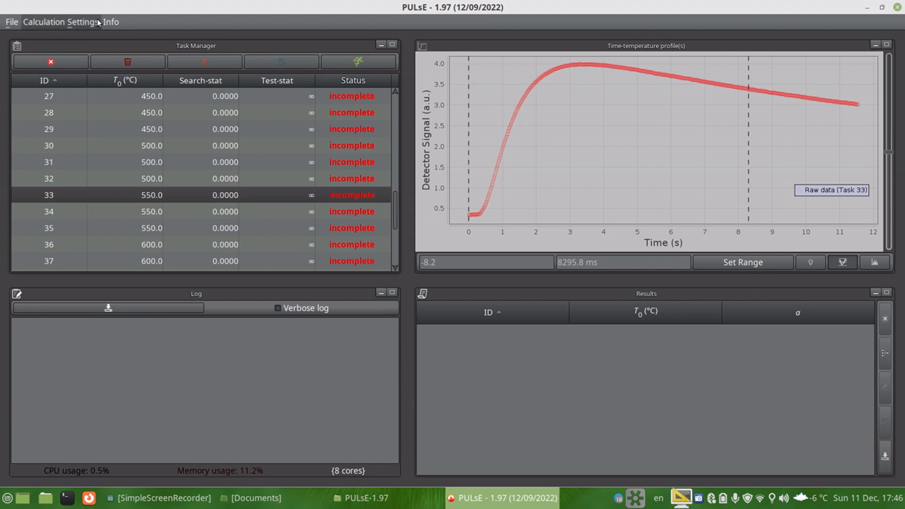
Step: Open the heat problem statement and solution settings and maximize that panel
left_click(71, 22)
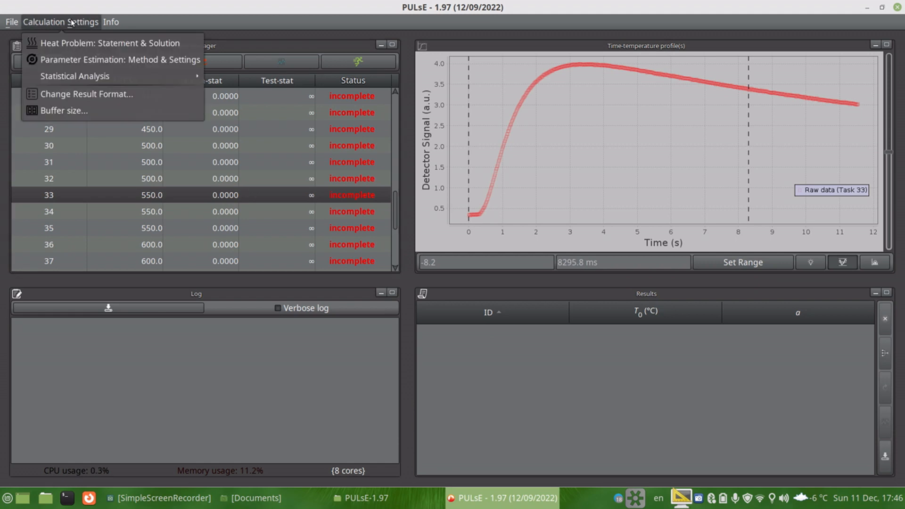
left_click(86, 46)
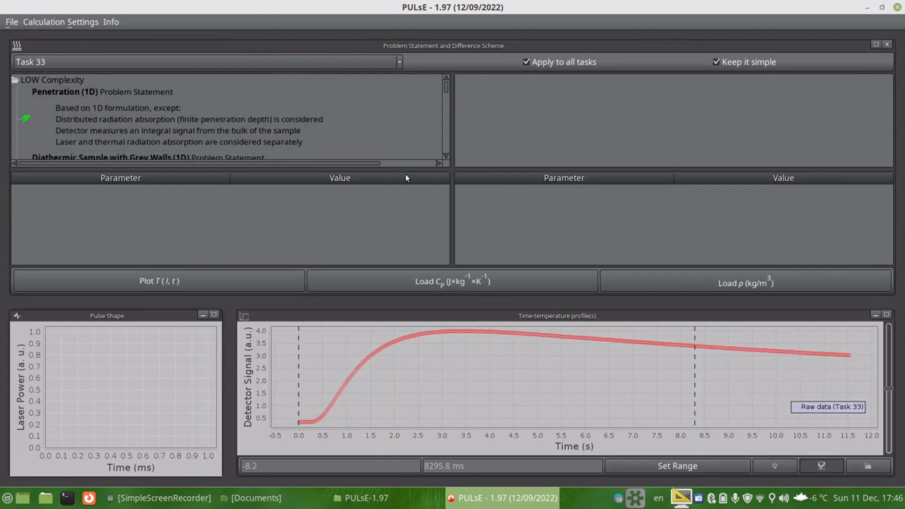
left_click(875, 44)
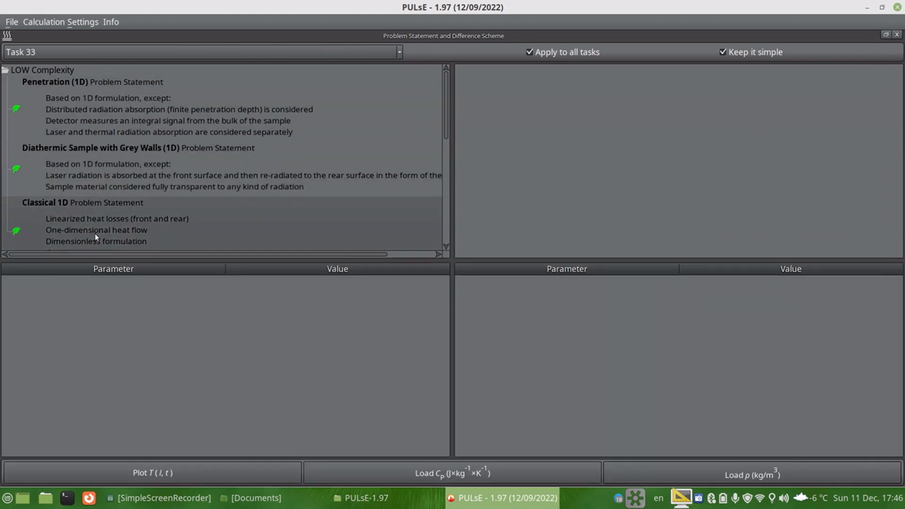
Step: Choose the Classical 1D problem statement
mouse_move(445, 110)
left_mouse_down()
mouse_move(452, 170)
mouse_move(439, 239)
mouse_move(437, 112)
left_mouse_up()
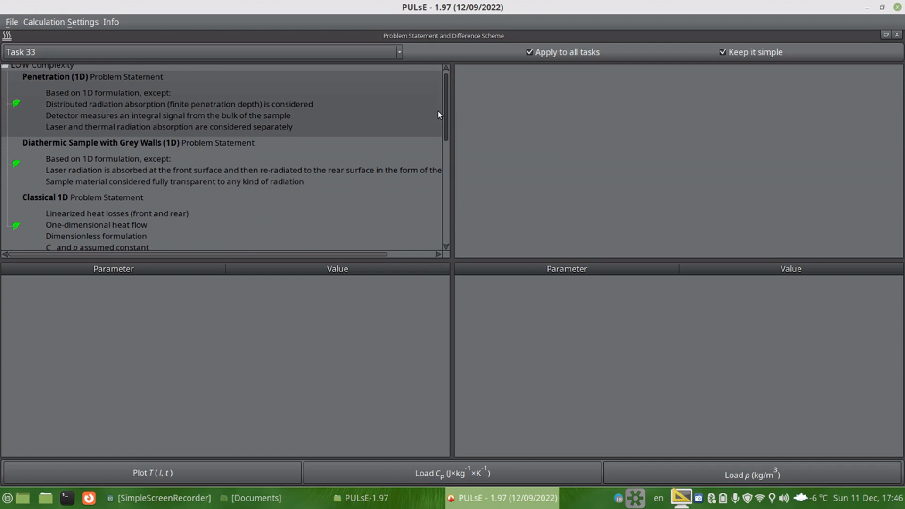
scroll(437, 111, "up", 1)
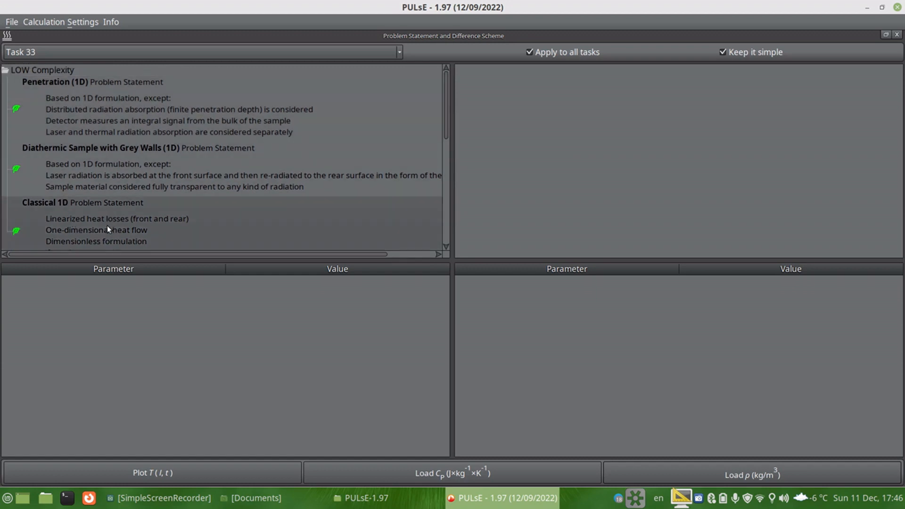
left_click(97, 216)
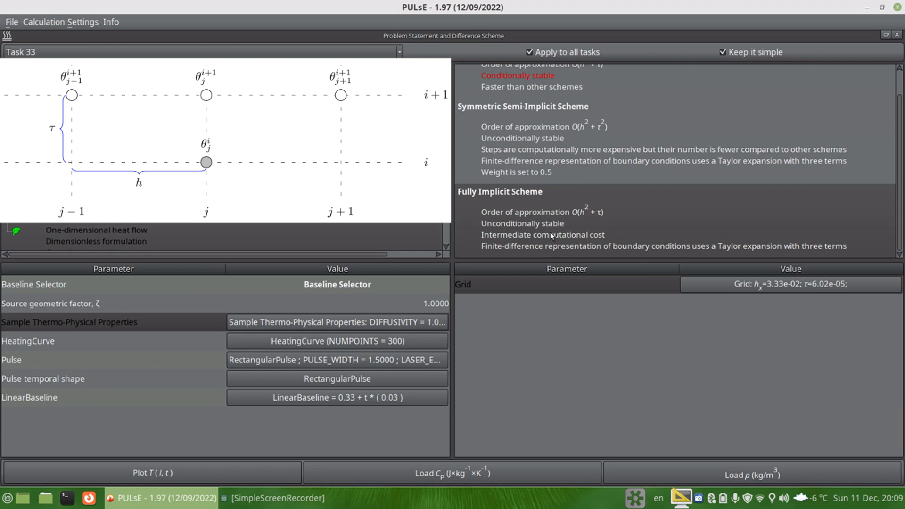
Step: Open and close the grid properties to review grid density and time factor
scroll(528, 189, "up", 1)
scroll(514, 154, "down", 1)
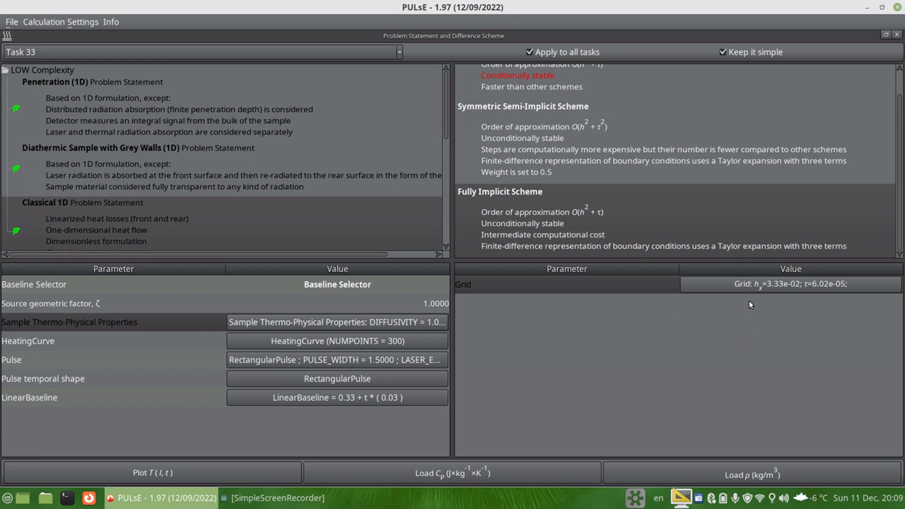
left_click(749, 287)
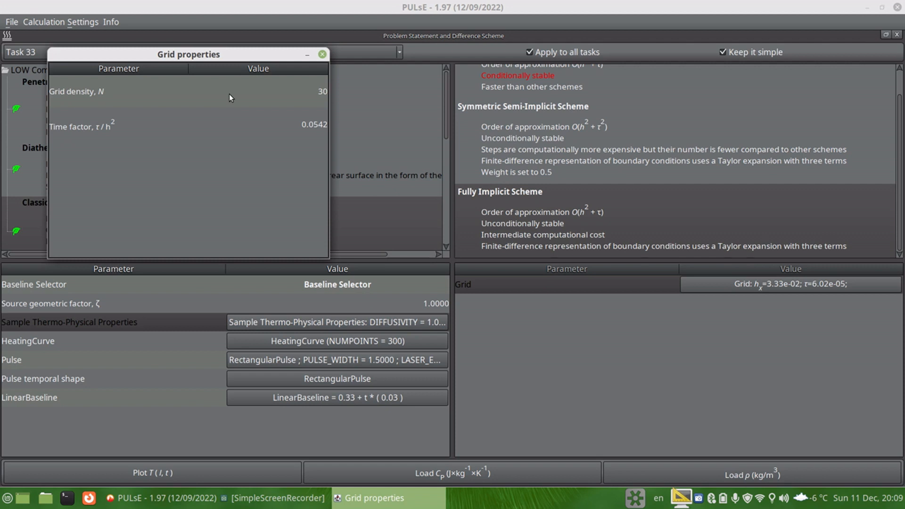
left_click(322, 54)
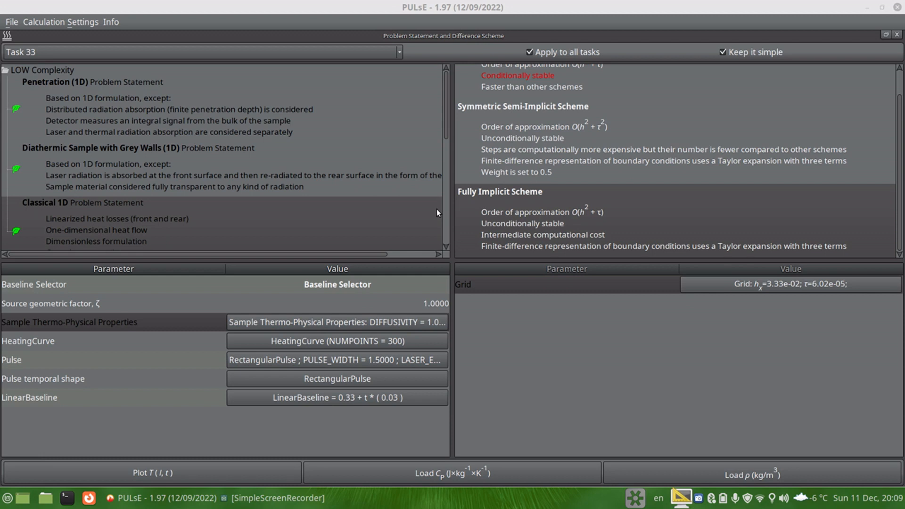
Step: Open the sample thermo-physical properties and set the face heat loss Bi to 0
left_click(335, 283)
left_click(336, 285)
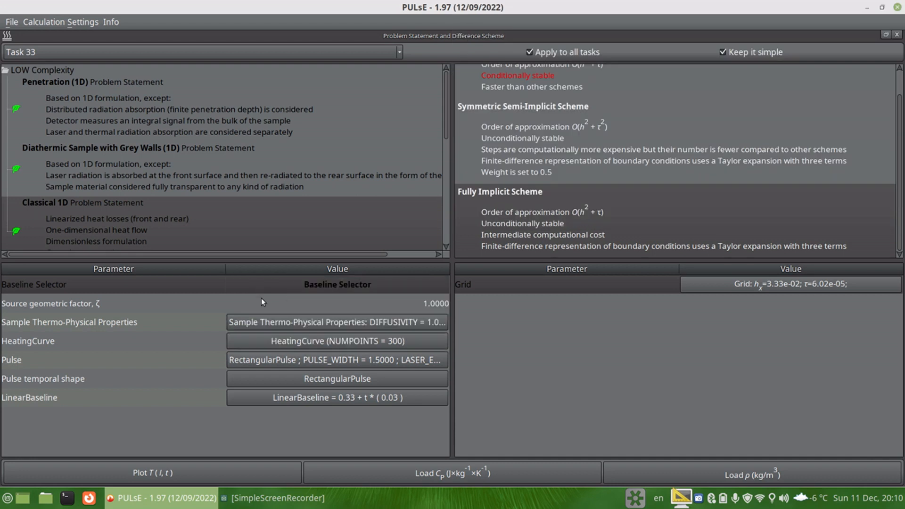
left_click(303, 322)
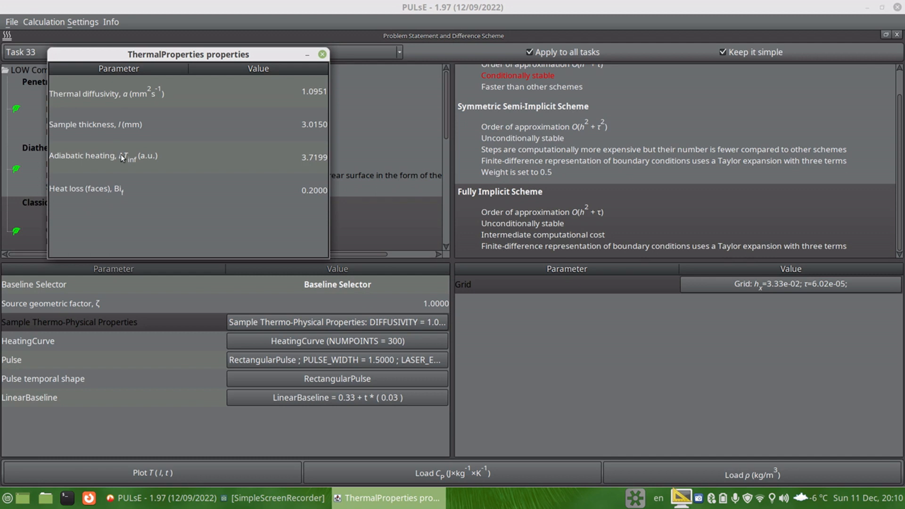
double_click(309, 191)
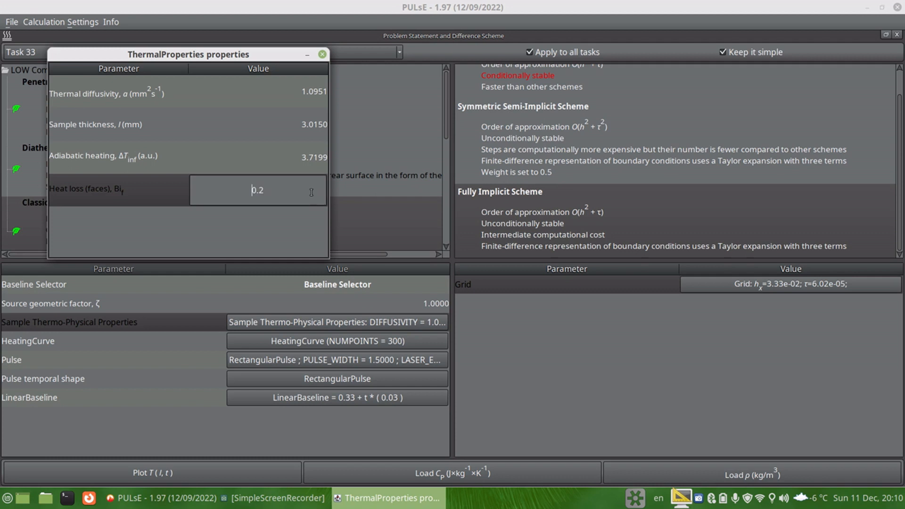
type("0.0")
key("Return")
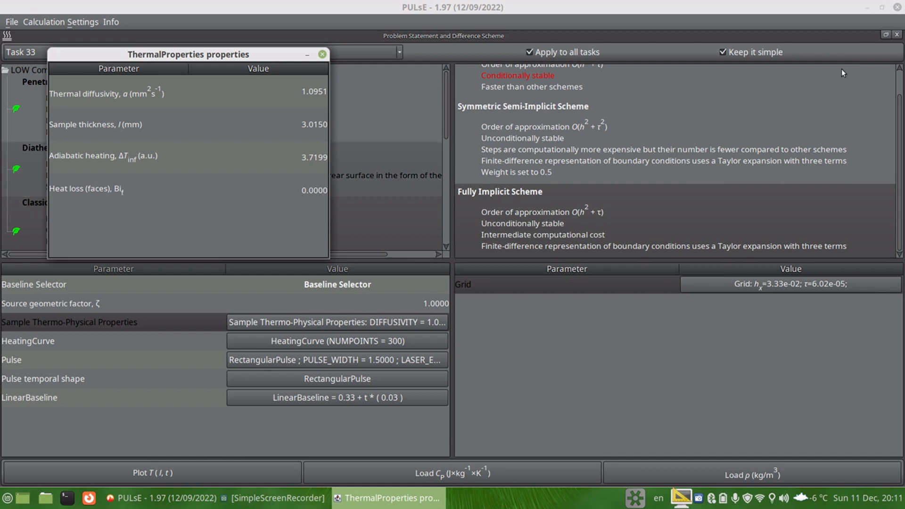
Step: Restore the panel layout and plot the calculated temperature curve T(l, t)
left_click(886, 34)
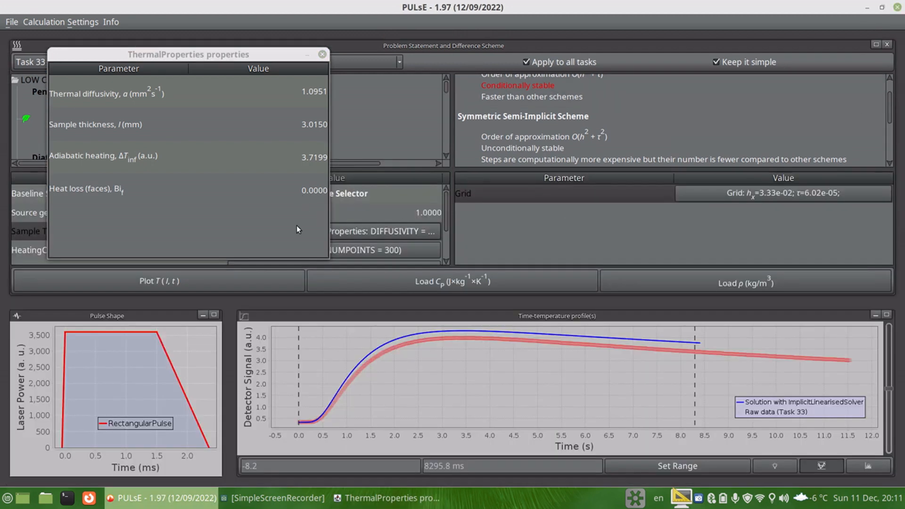
left_click(173, 284)
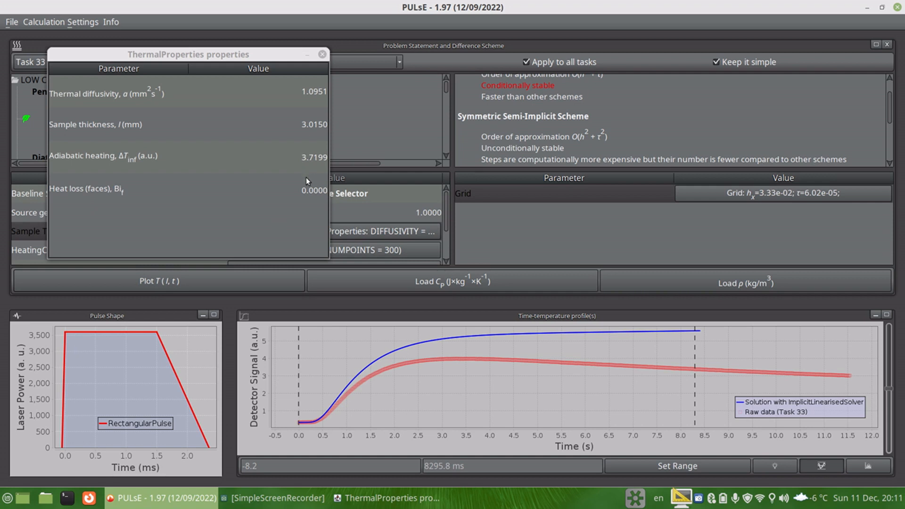
Step: Set the face heat loss Bi to 0.2 and replot T(l, t)
double_click(312, 188)
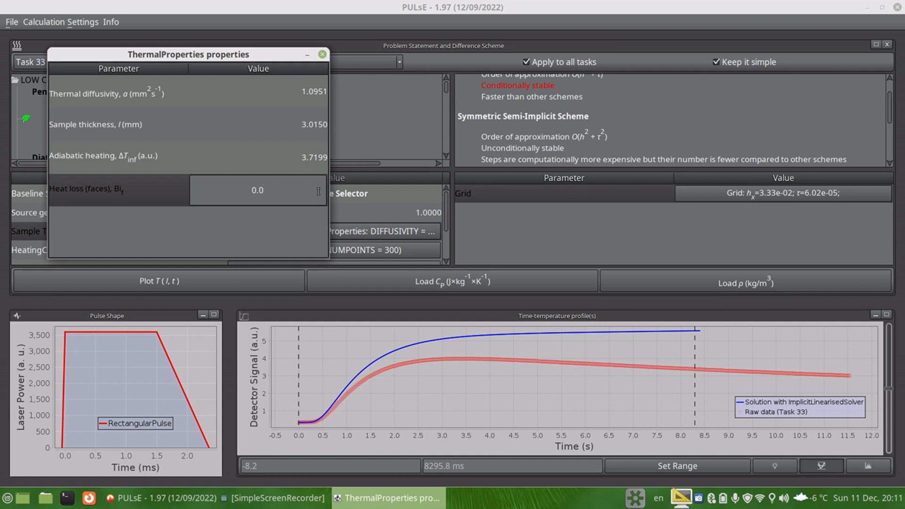
key("BackSpace")
key("BackSpace")
type(".2")
key("Return")
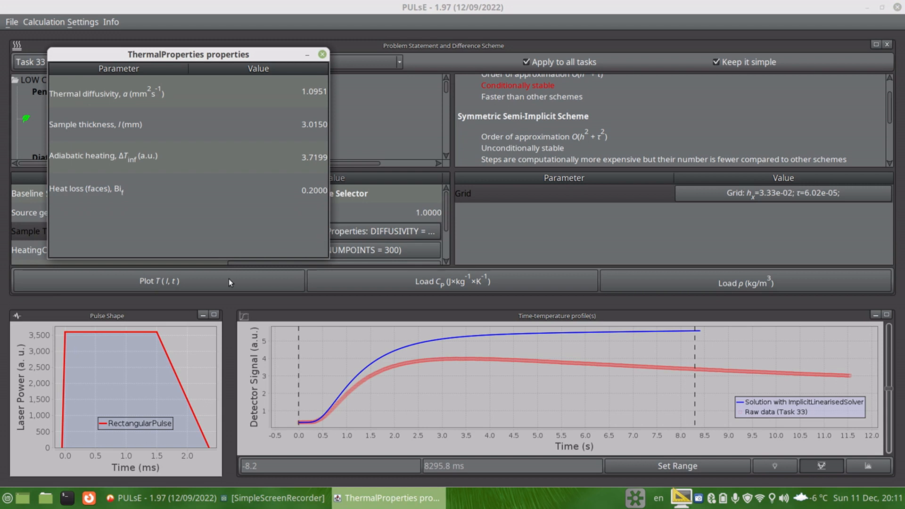
left_click(195, 281)
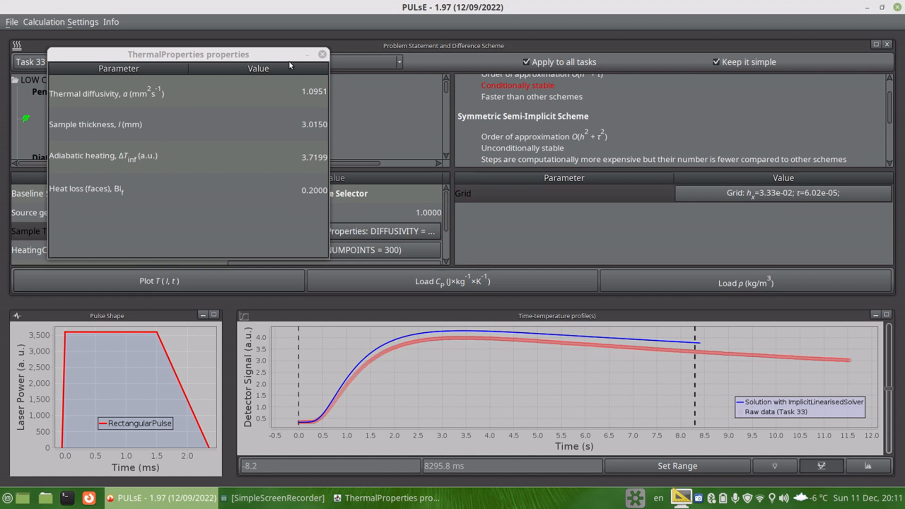
Step: Close the thermal properties window and open the pulse properties
left_click(322, 55)
scroll(198, 222, "down", 2)
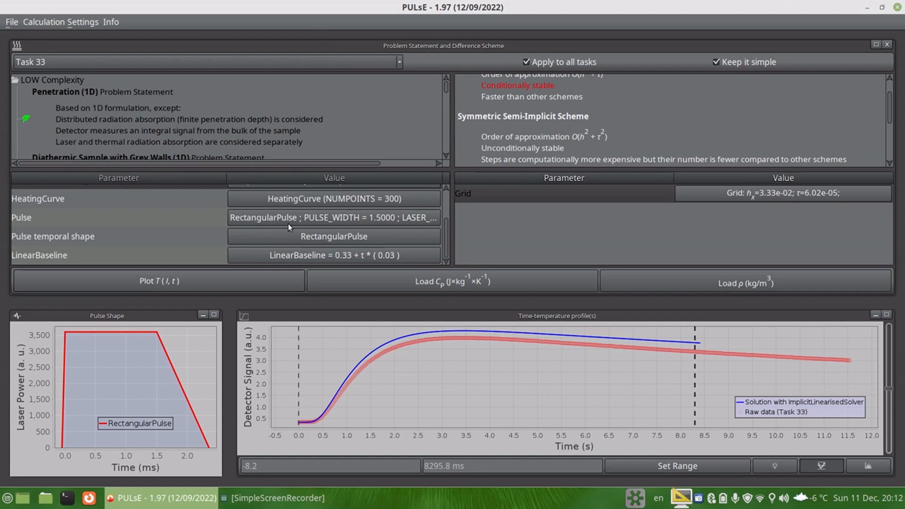
left_click(276, 217)
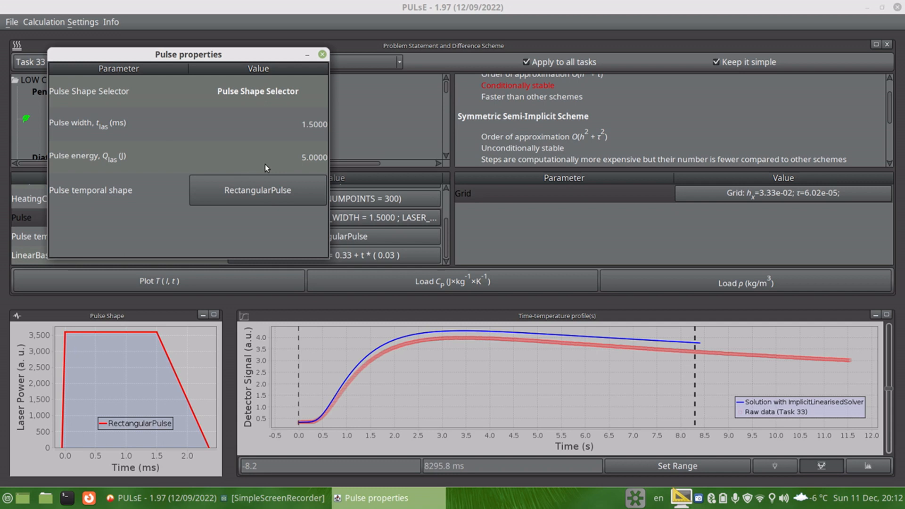
Step: Browse the available pulse shapes, keep the rectangular pulse, and close the pulse properties
left_click(286, 91)
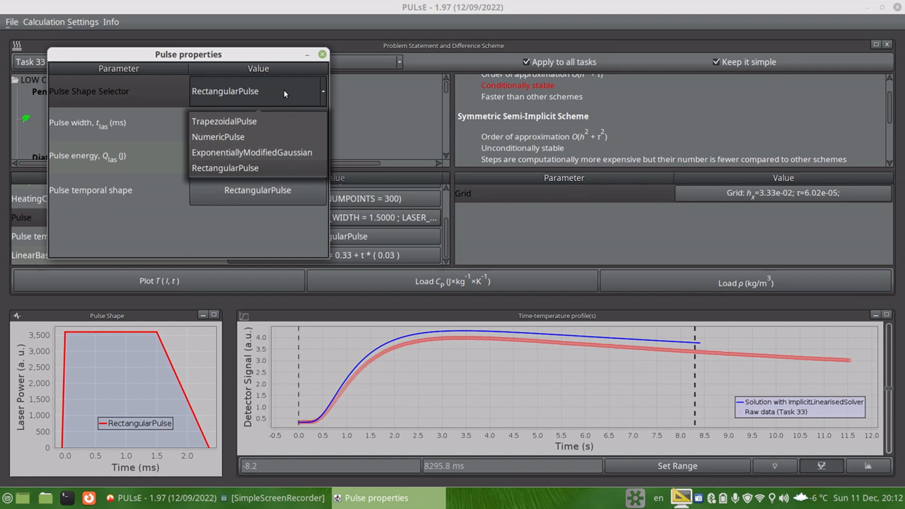
left_click(284, 92)
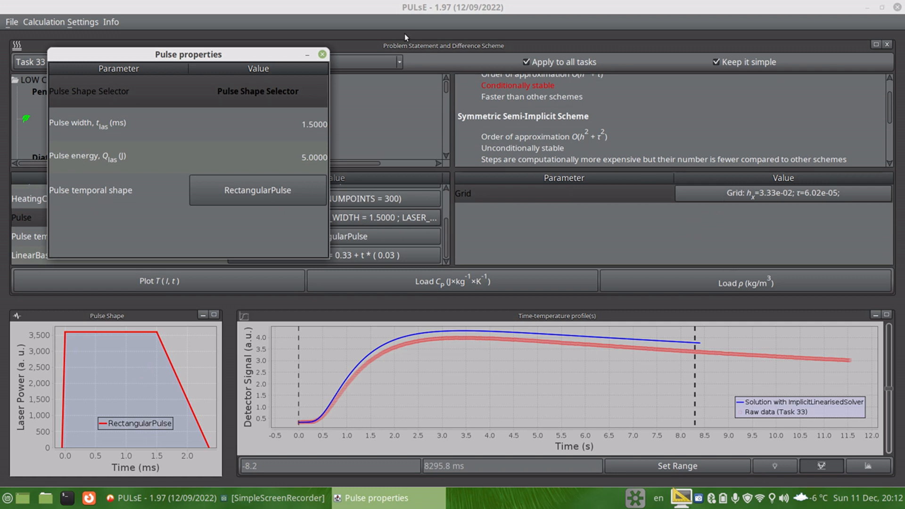
left_click(322, 54)
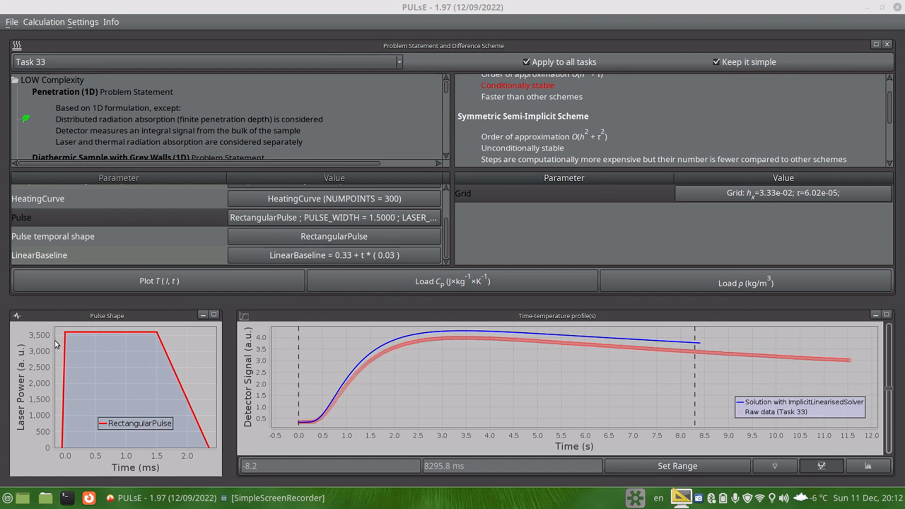
Step: Open the grid properties, set the grid density N to 60 and replot T(l, t)
left_click(729, 192)
double_click(311, 94)
key("ctrl+a")
type("6")
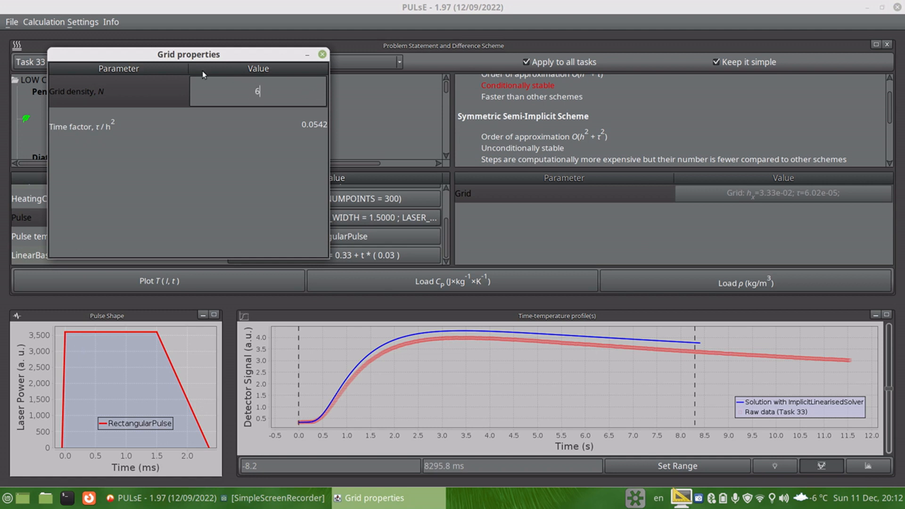
type("0")
key("Return")
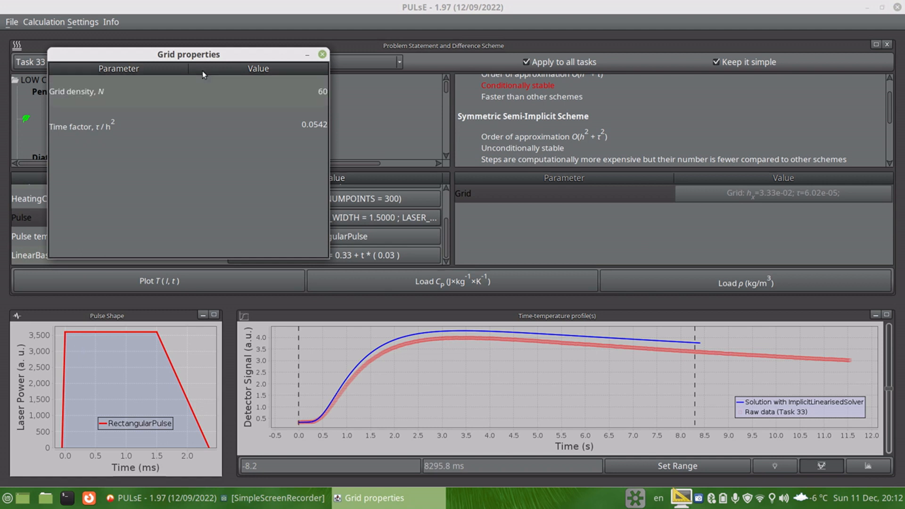
left_click(174, 284)
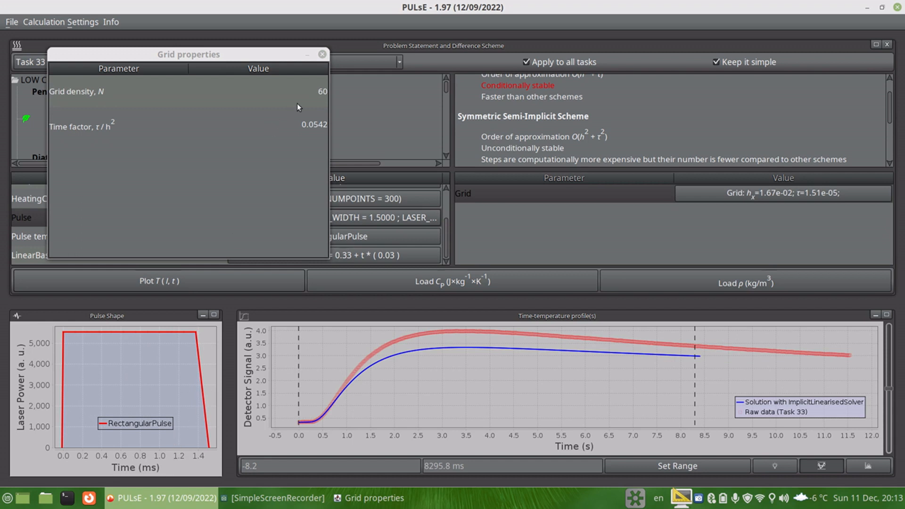
Step: Set the grid density N to 30, replot T(l, t) and close the grid and problem statement windows
left_click(316, 89)
left_click(315, 89)
type("30")
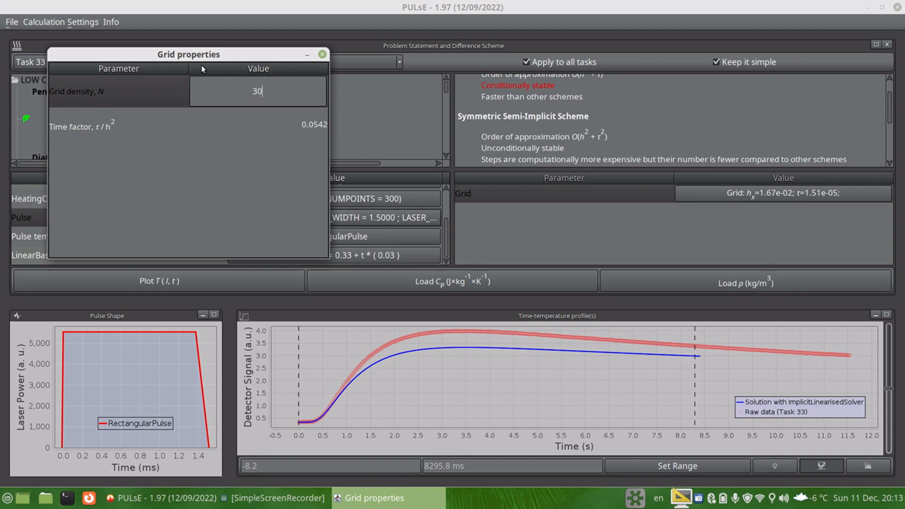
key("Return")
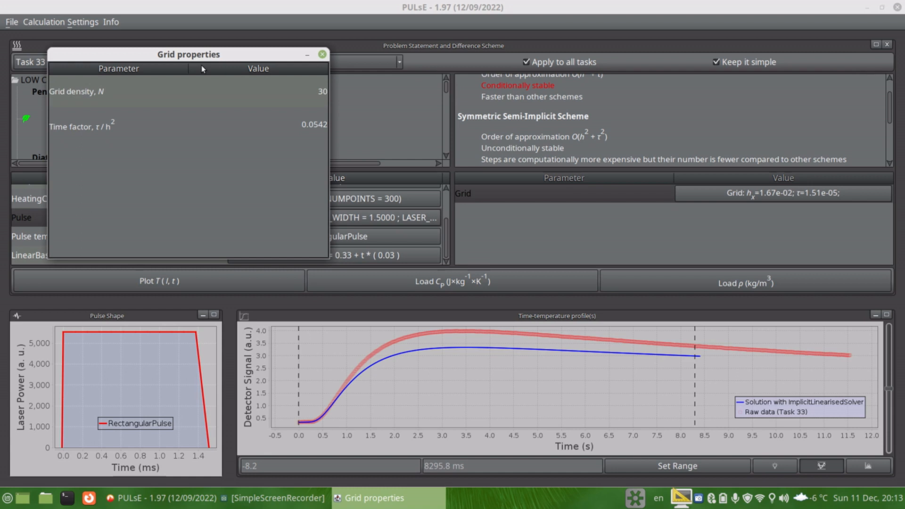
left_click(206, 281)
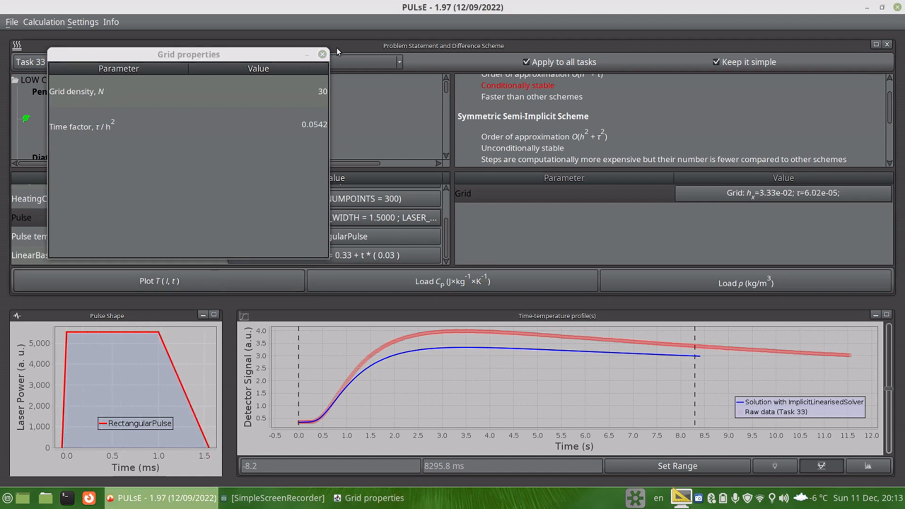
left_click(323, 54)
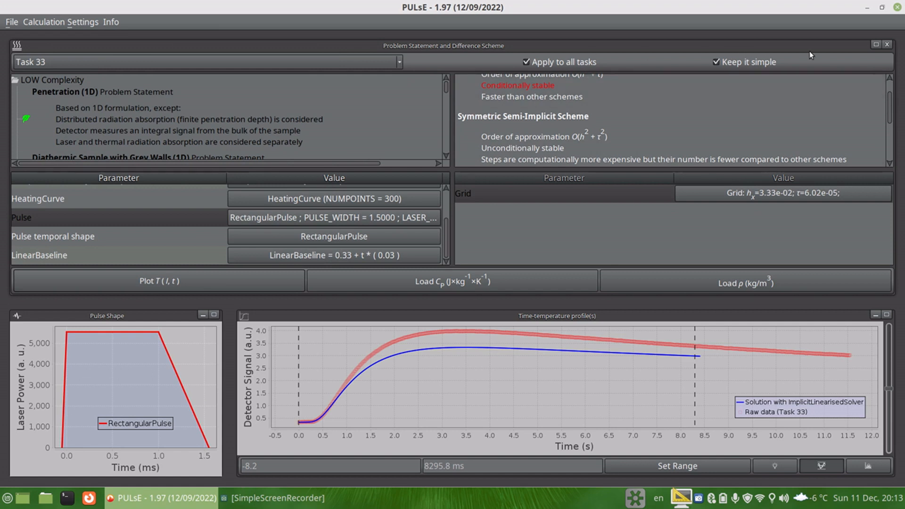
left_click(886, 45)
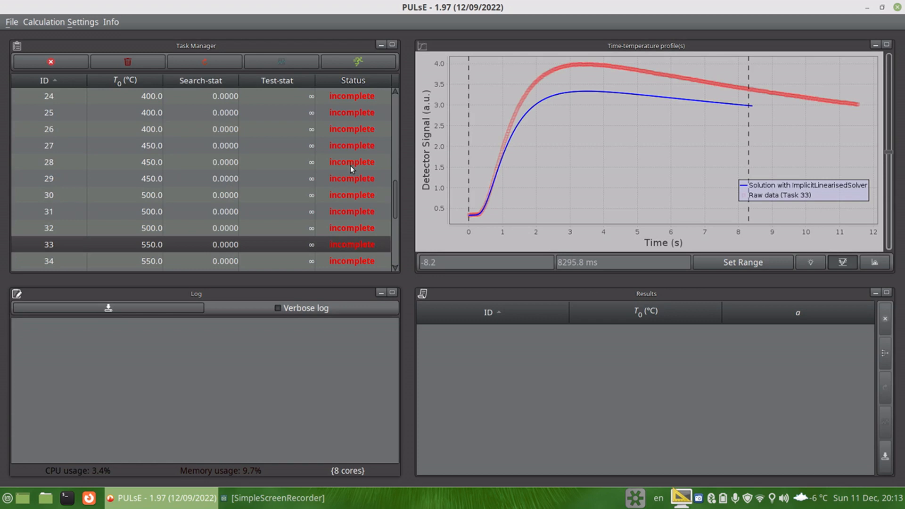
Step: Select several tasks in turn to compare their calculated and measured heating curves
left_click(302, 179)
scroll(272, 166, "up", 2)
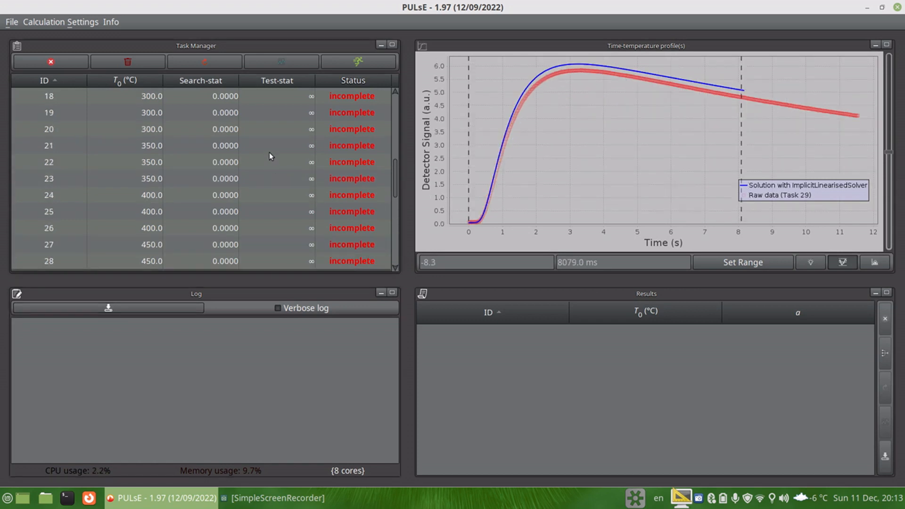
left_click(270, 147)
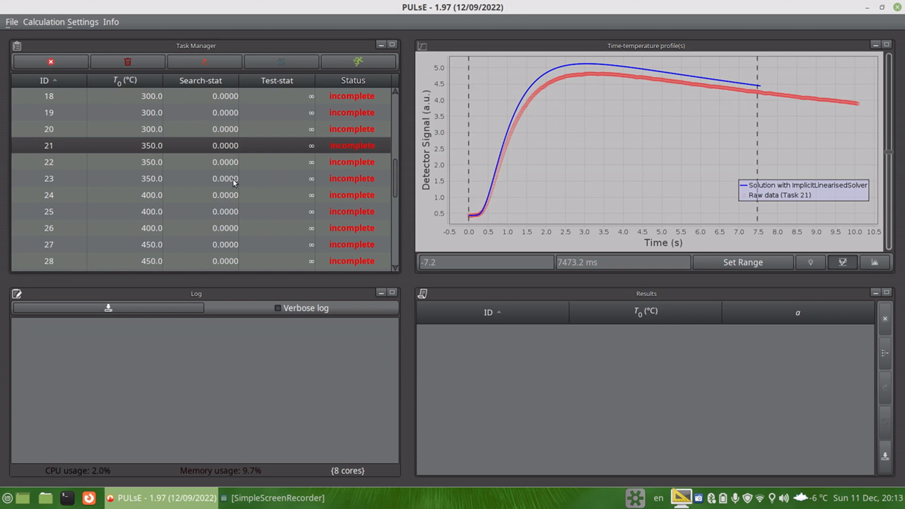
left_click(229, 198)
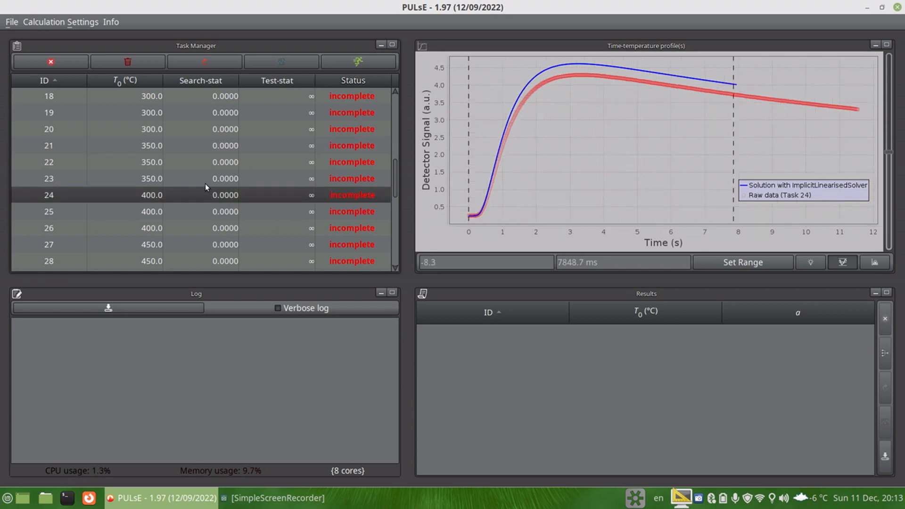
scroll(205, 183, "down", 3)
left_click(211, 187)
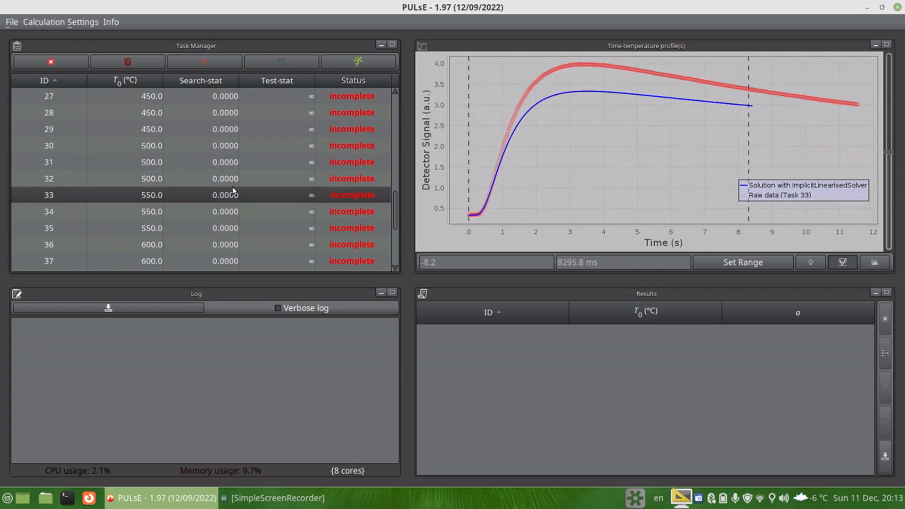
scroll(231, 186, "down", 3)
left_click(229, 185)
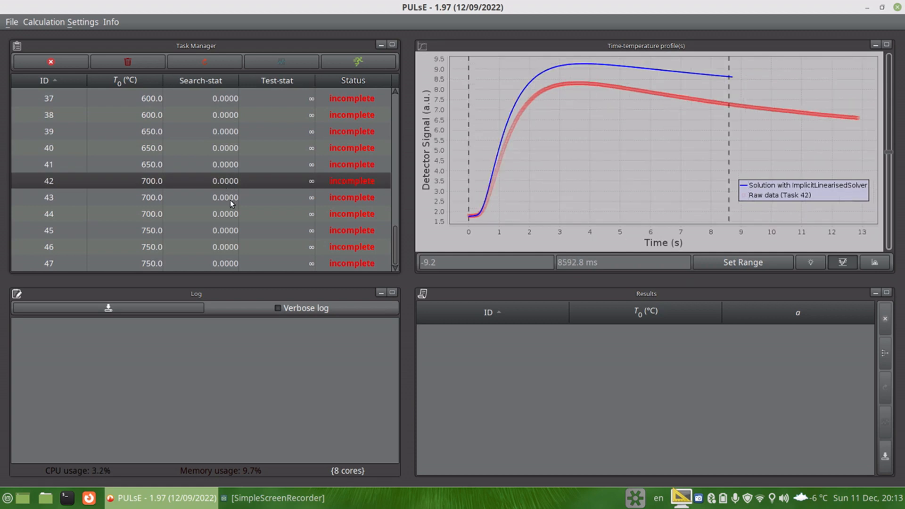
left_click(225, 213)
left_click(233, 151)
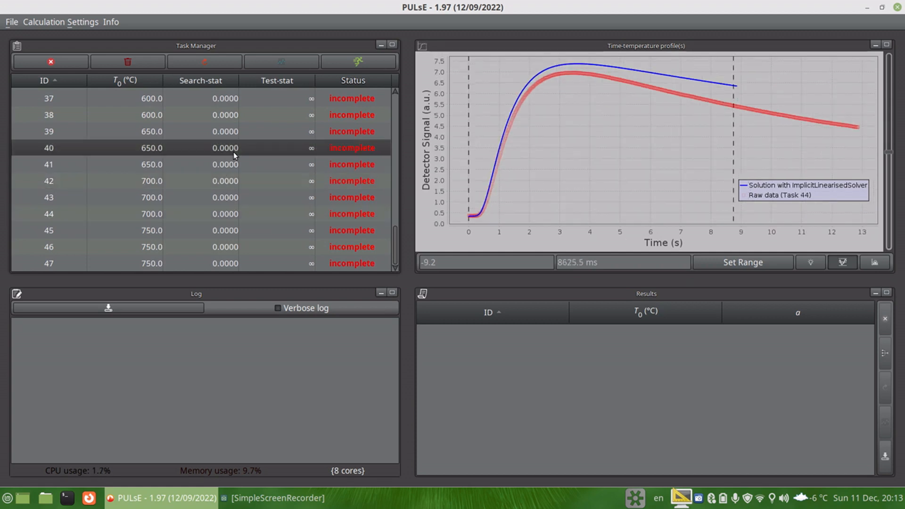
scroll(220, 150, "up", 3)
scroll(236, 181, "up", 4)
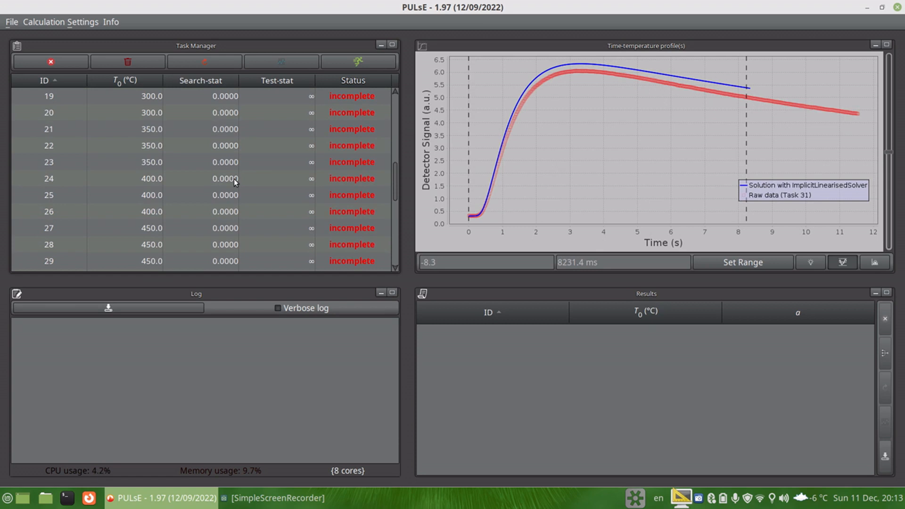
left_click(241, 162)
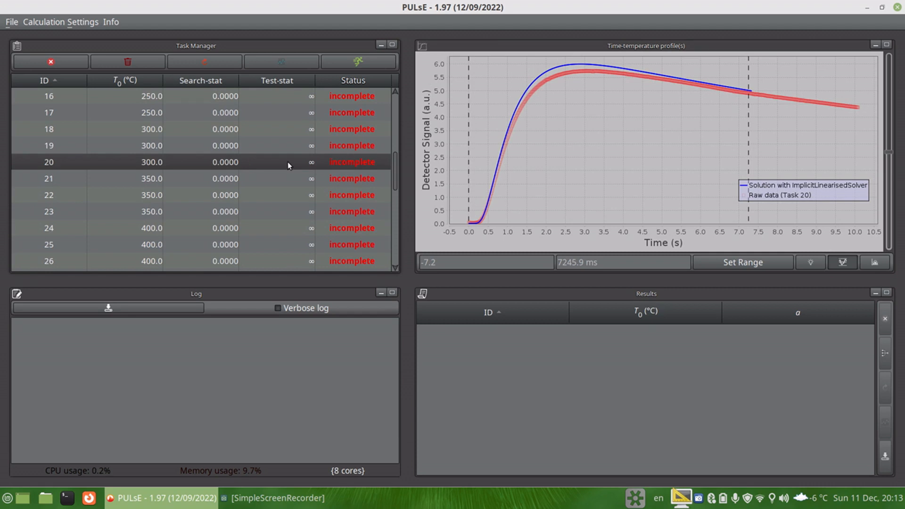
Step: Check what is missing for task 20 and dismiss the explanation
right_click(246, 163)
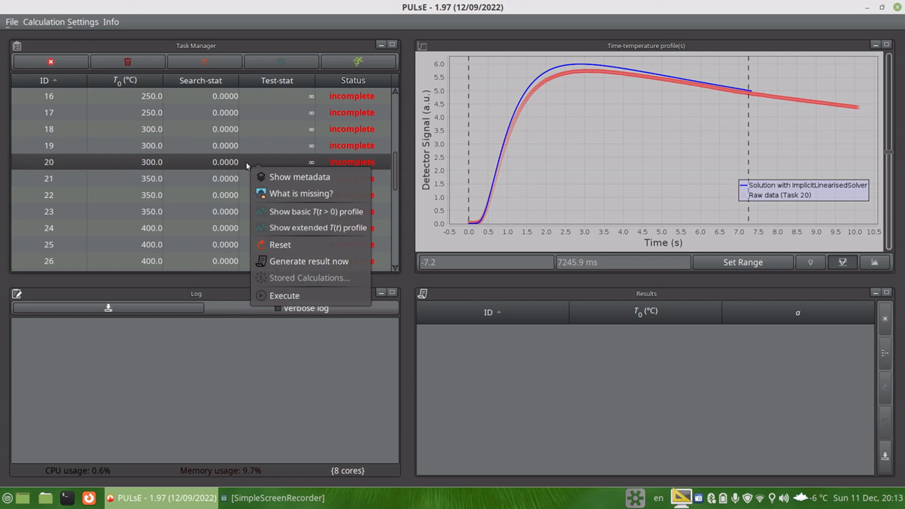
left_click(279, 194)
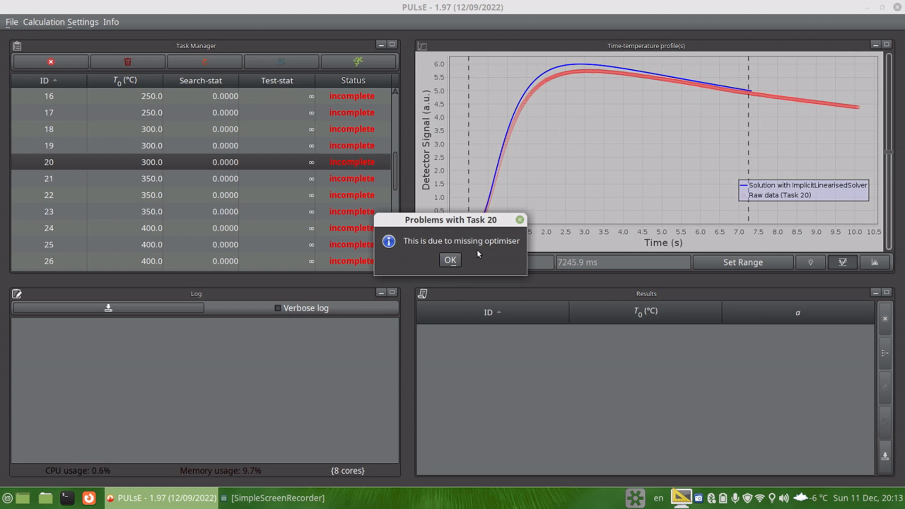
left_click(452, 260)
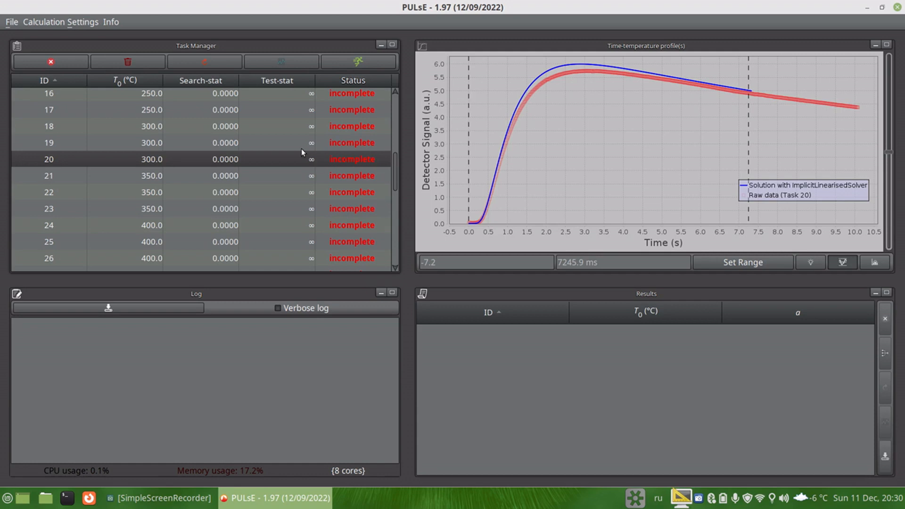
Step: Open the parameter estimation method and settings, and set the optimiser statistics to Ordinary Least Squares
left_click(77, 25)
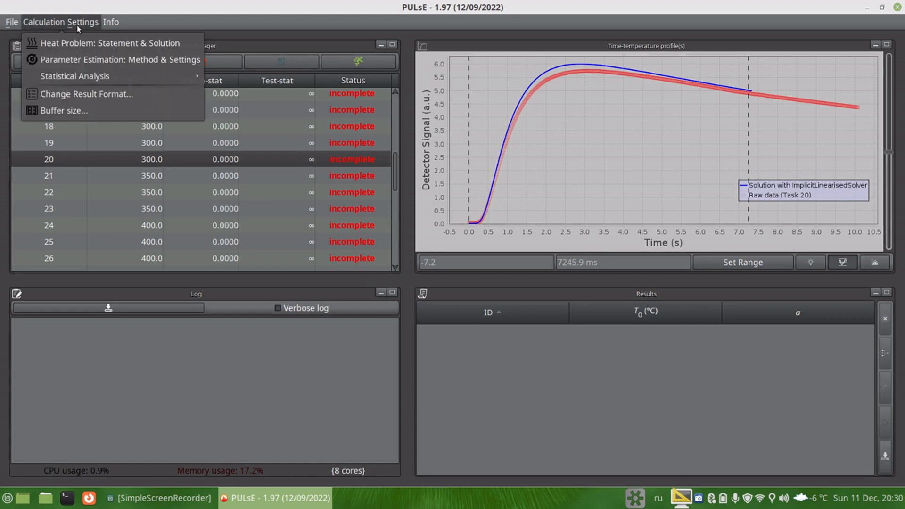
left_click(95, 59)
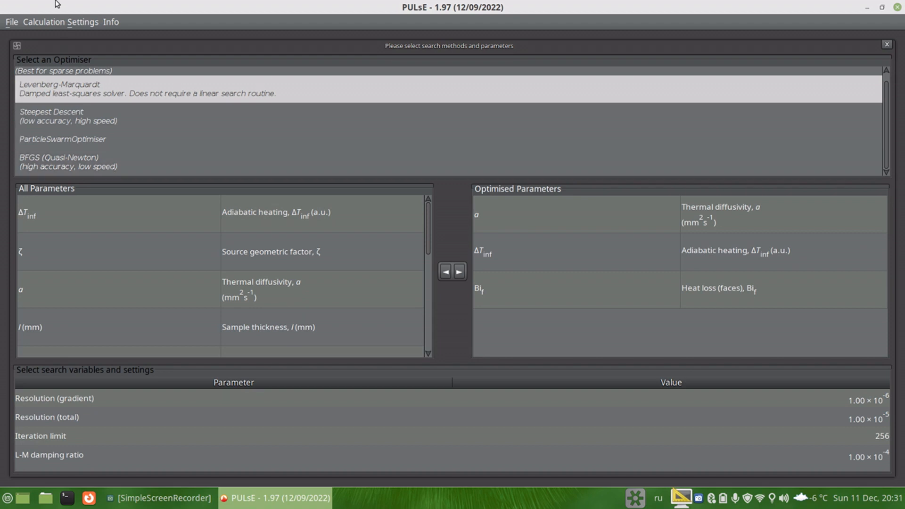
left_click(65, 21)
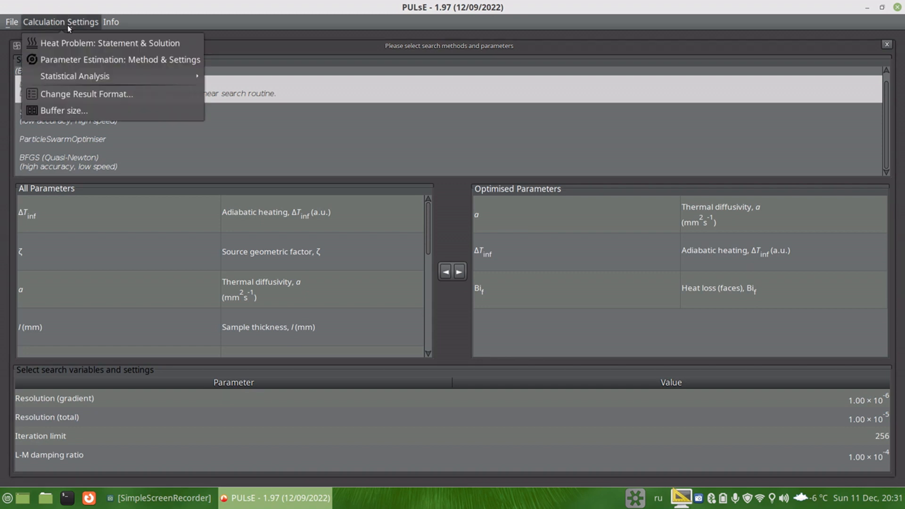
mouse_move(179, 74)
mouse_move(223, 92)
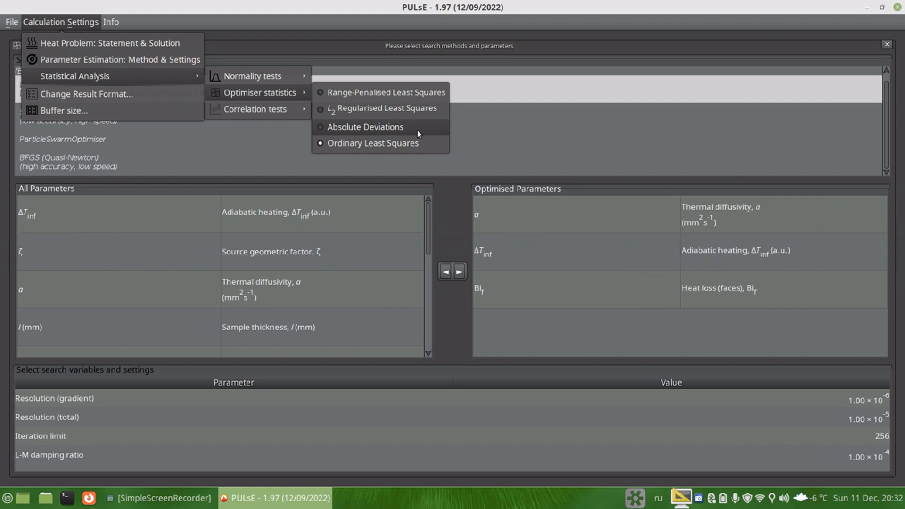
left_click(418, 143)
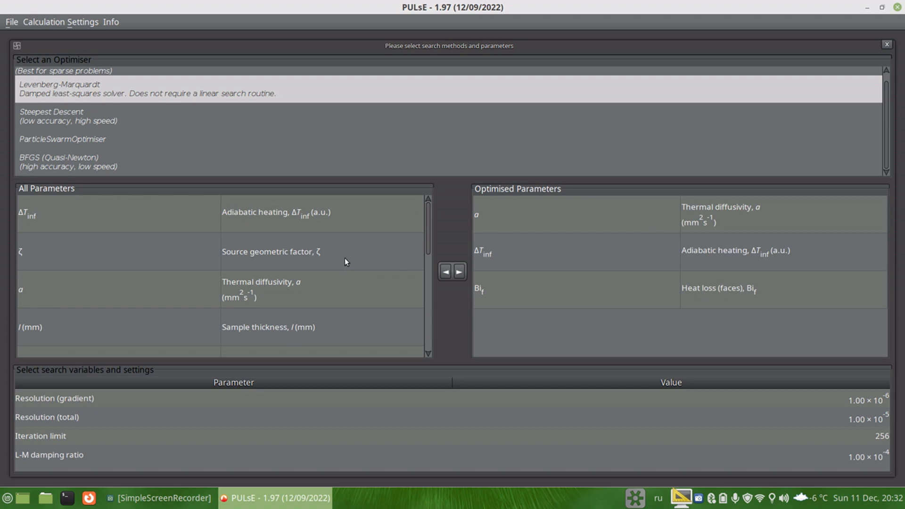
Step: Add the time sequence shift t0 to the optimised parameters and remove it again
scroll(219, 253, "down", 2)
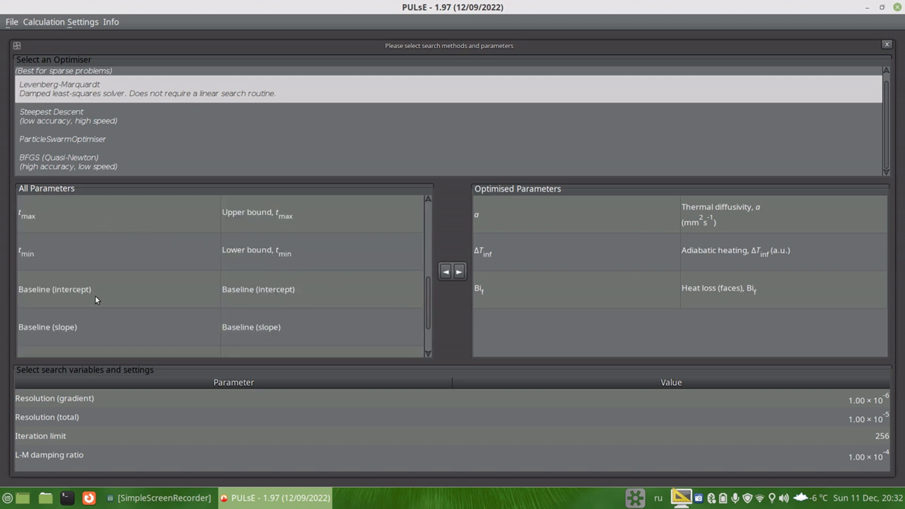
scroll(77, 283, "down", 1)
scroll(78, 286, "up", 1)
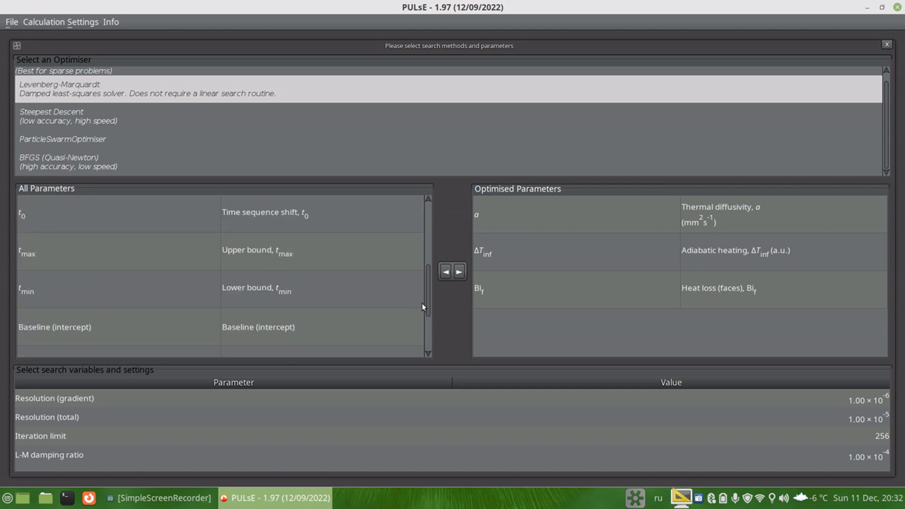
left_click_drag(426, 303, 428, 297)
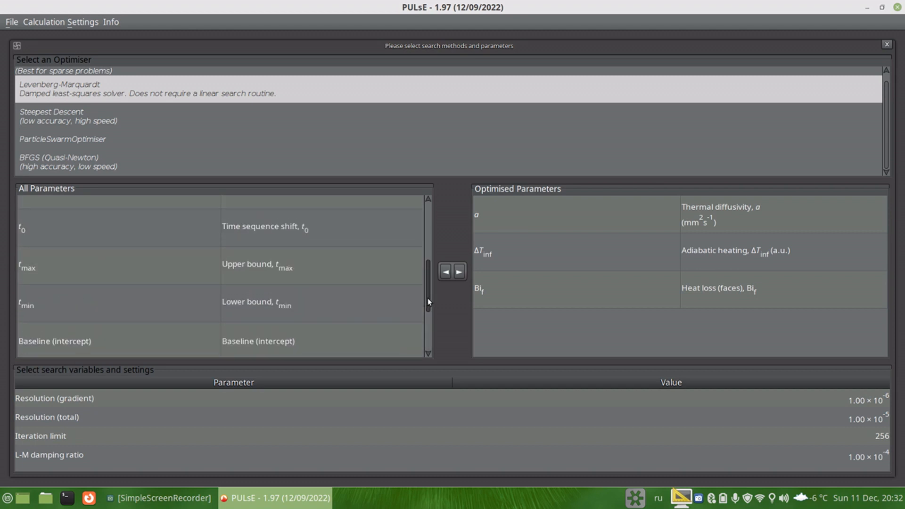
left_click(252, 230)
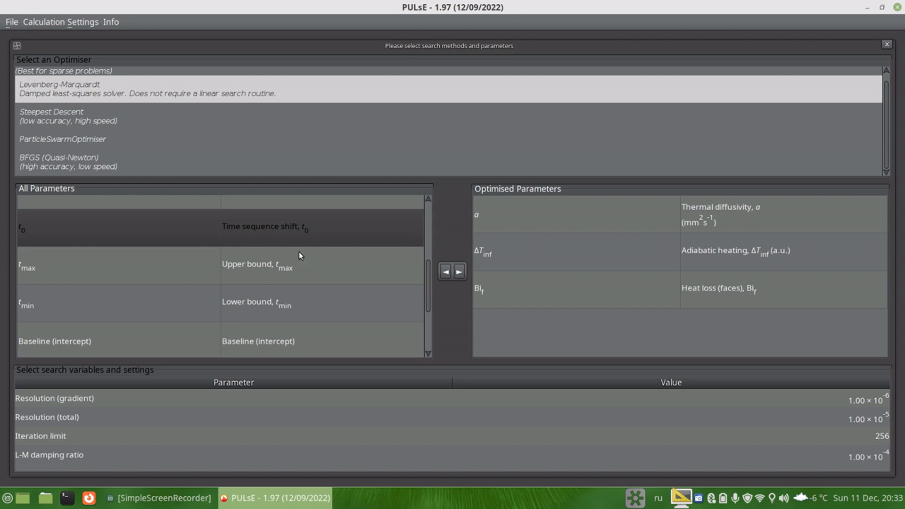
left_click(459, 272)
left_click(739, 334)
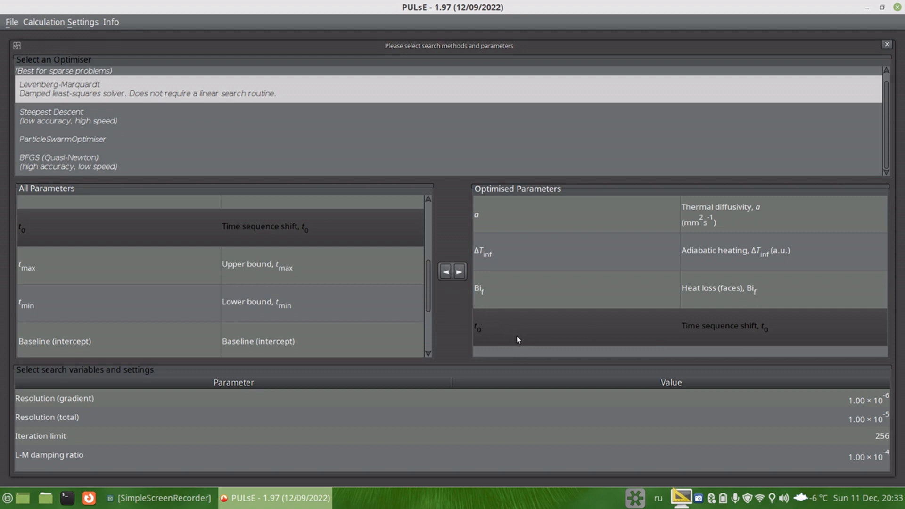
left_click(445, 272)
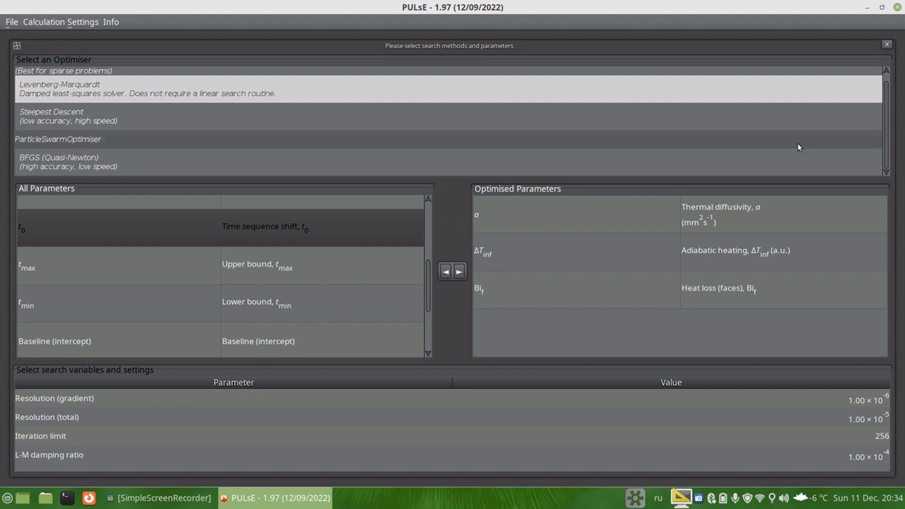
Step: Close the parameter estimation settings and scroll through the task list statuses
left_click(887, 45)
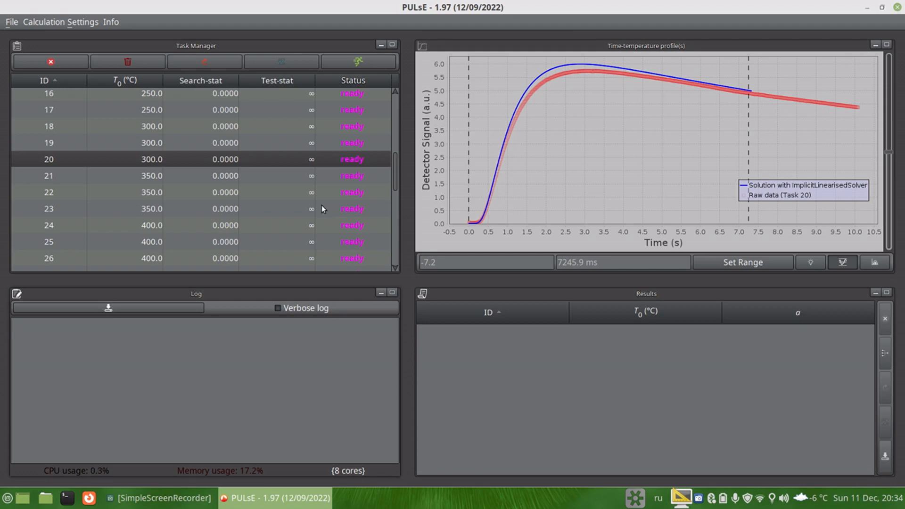
scroll(302, 206, "down", 5)
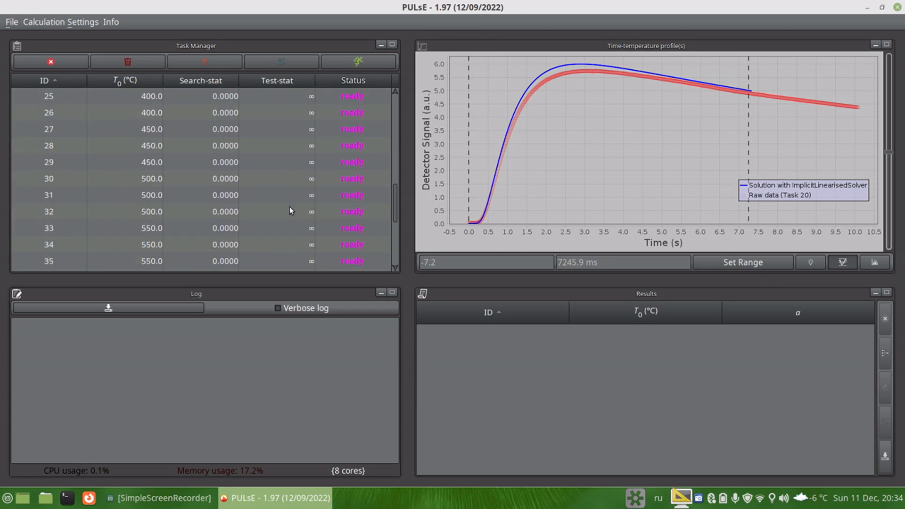
Step: Execute task 20 on its own
scroll(296, 214, "up", 2)
scroll(296, 214, "up", 4)
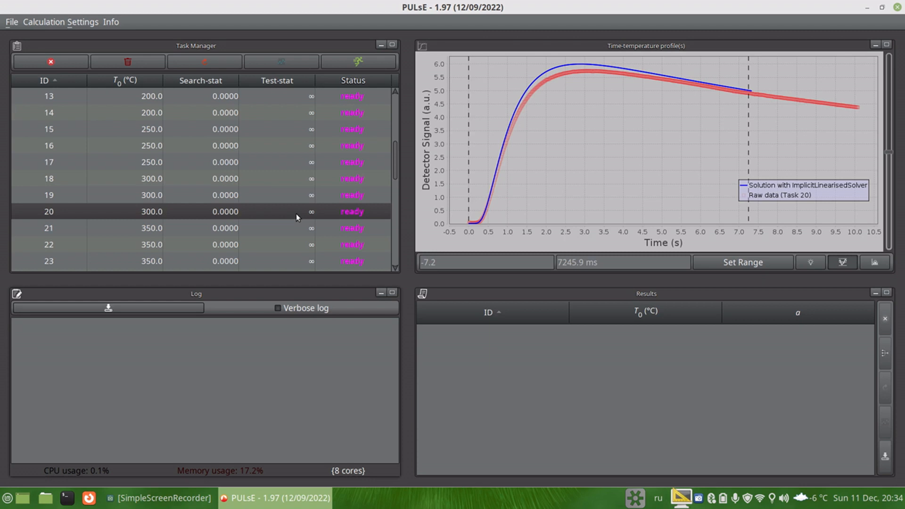
scroll(238, 214, "down", 1)
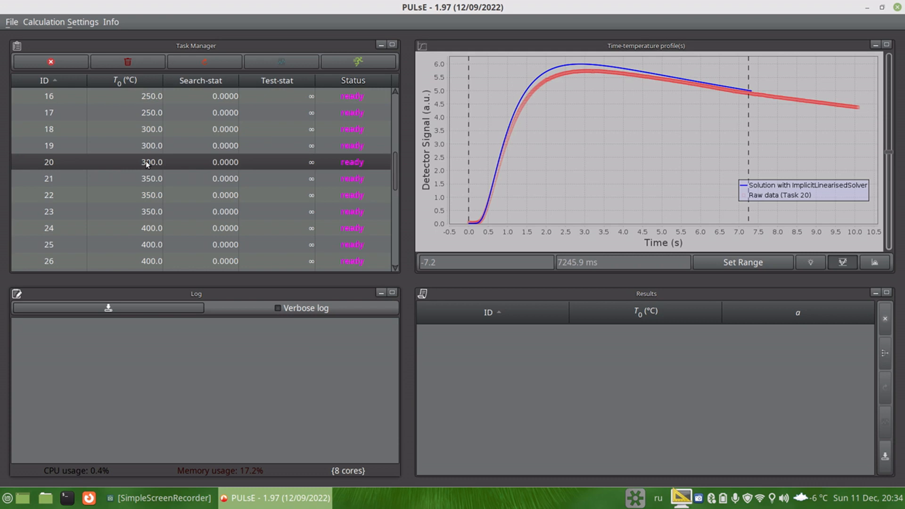
right_click(287, 161)
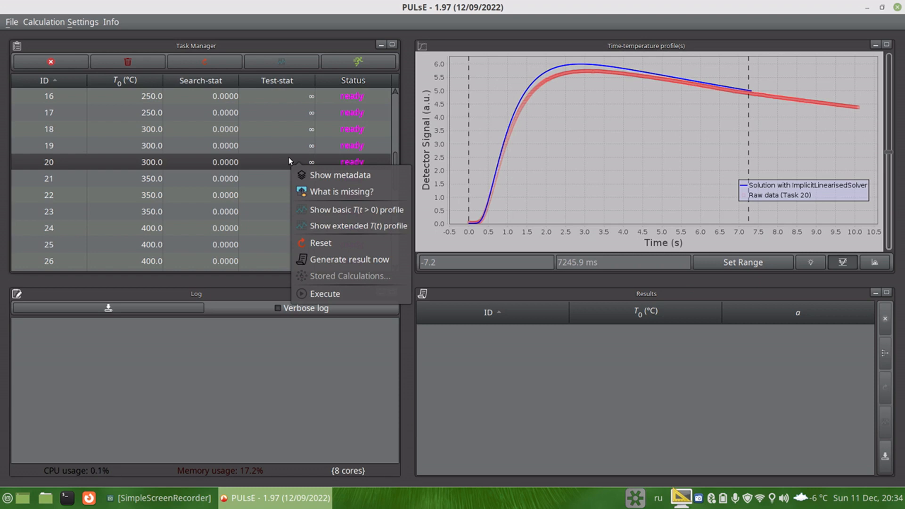
left_click(338, 293)
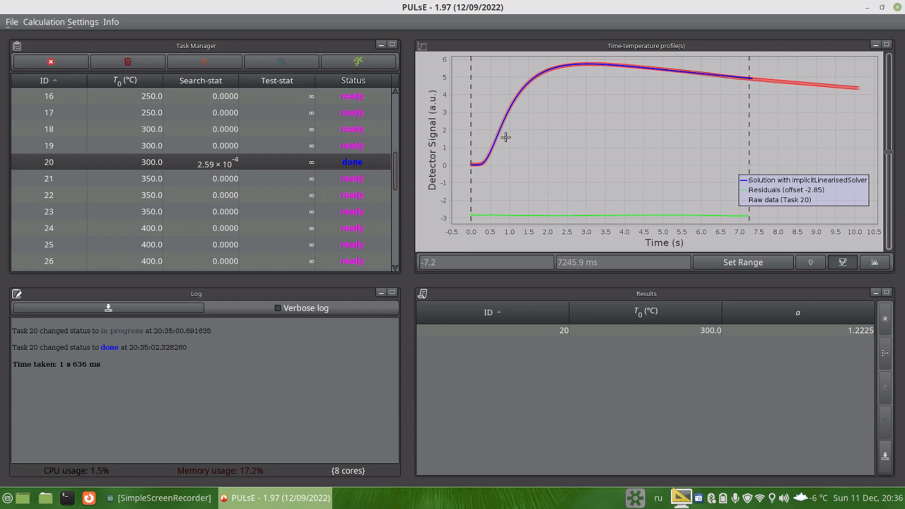
Step: Select task 22 and execute it on its own
left_click(345, 197)
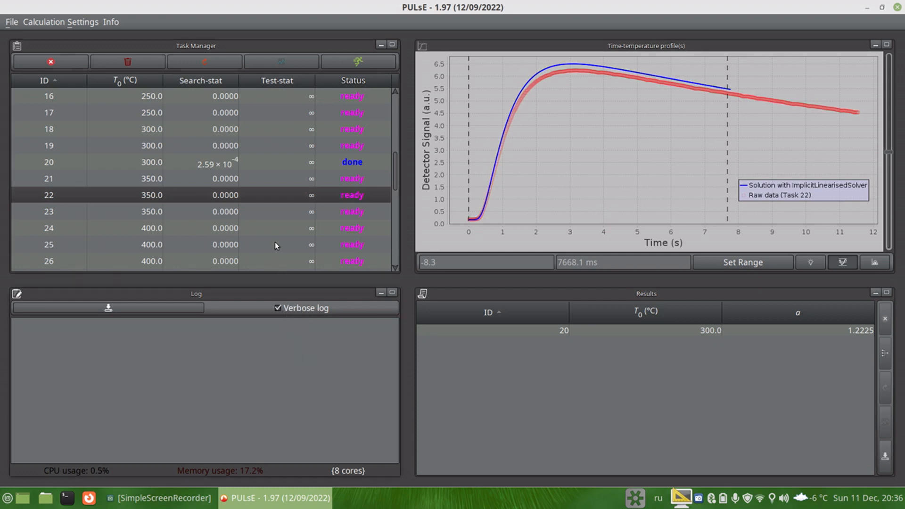
right_click(250, 196)
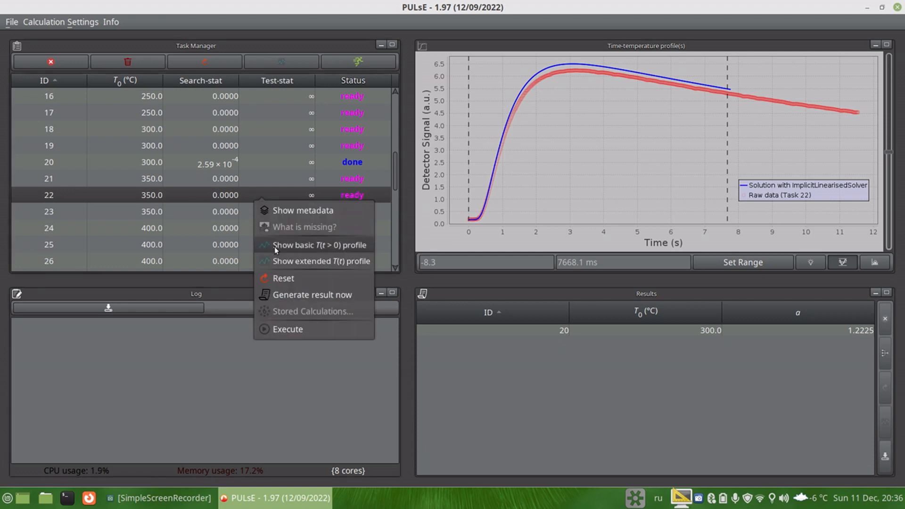
left_click(280, 327)
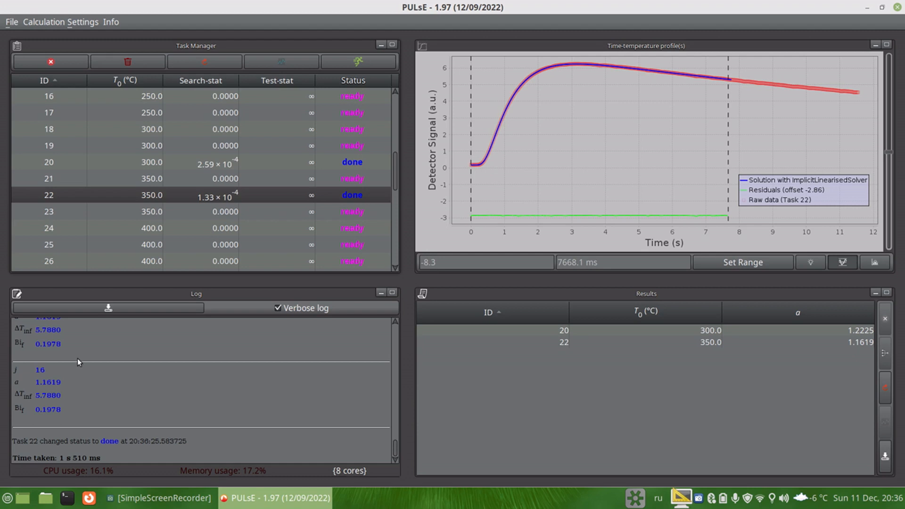
Step: Scroll through the verbose log of task 22's optimisation iterations
scroll(67, 375, "up", 3)
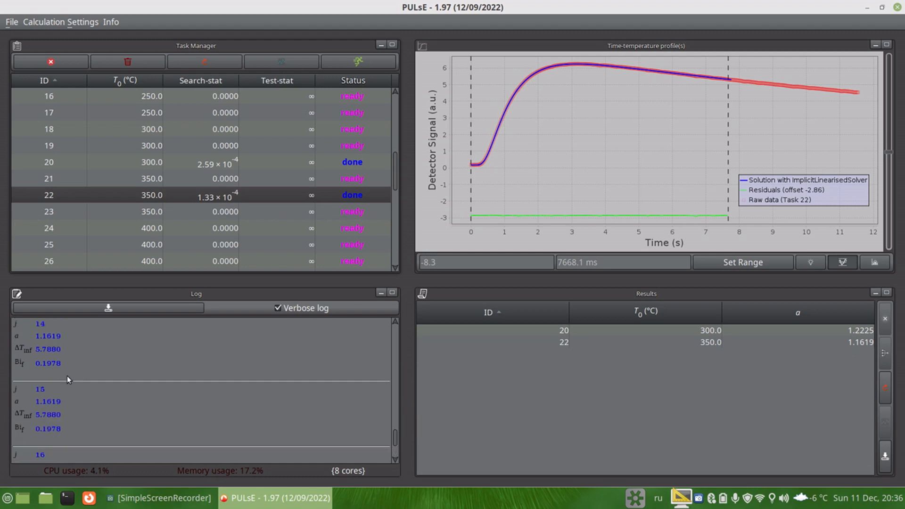
scroll(67, 375, "up", 10)
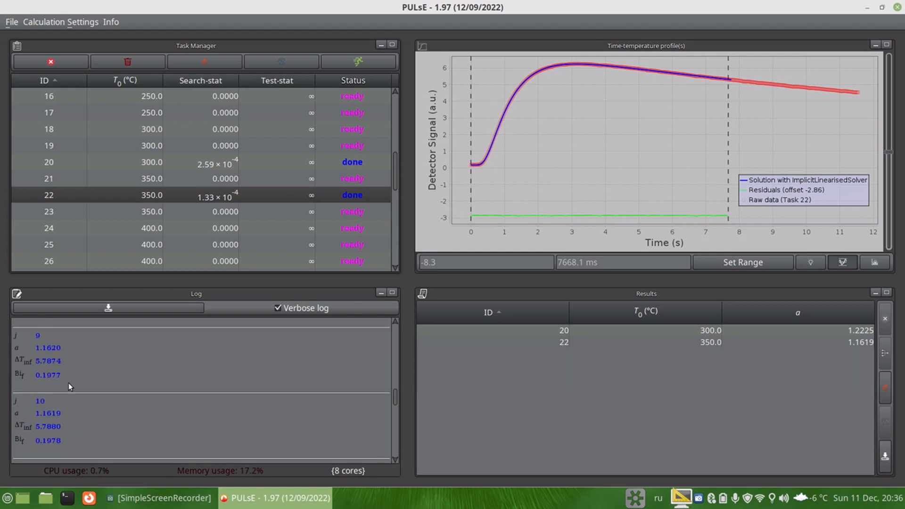
scroll(69, 382, "down", 13)
scroll(72, 389, "up", 3)
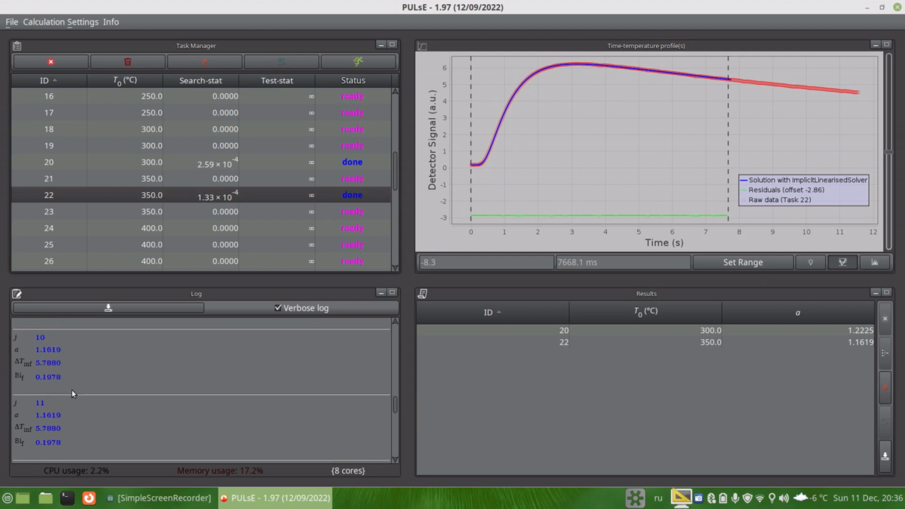
scroll(69, 387, "down", 3)
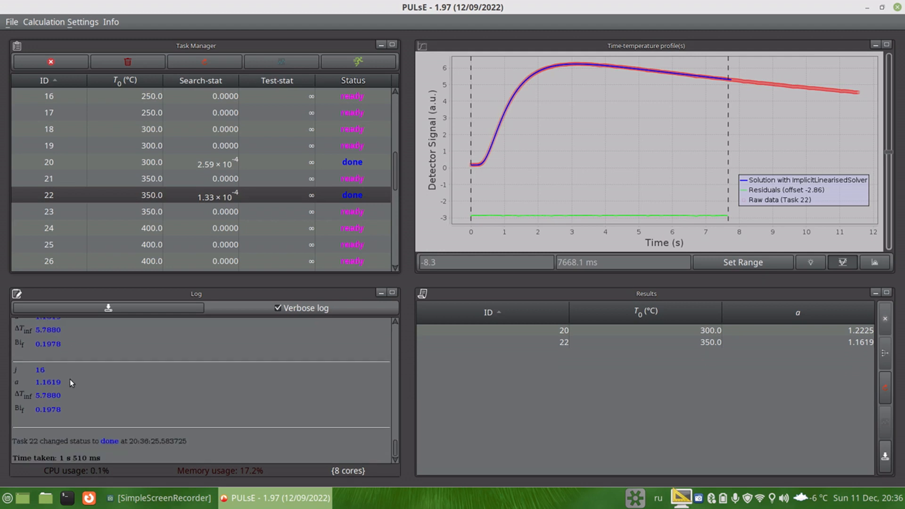
scroll(123, 403, "up", 3)
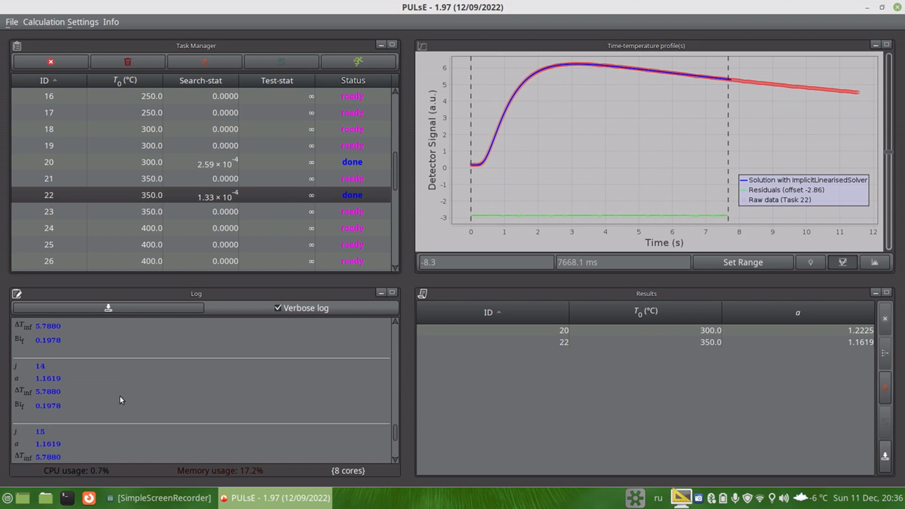
scroll(118, 397, "up", 5)
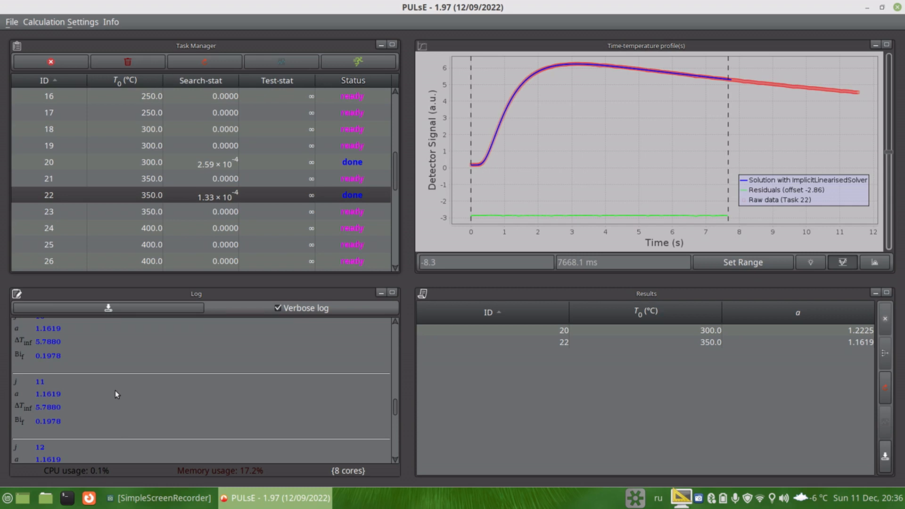
scroll(115, 390, "down", 8)
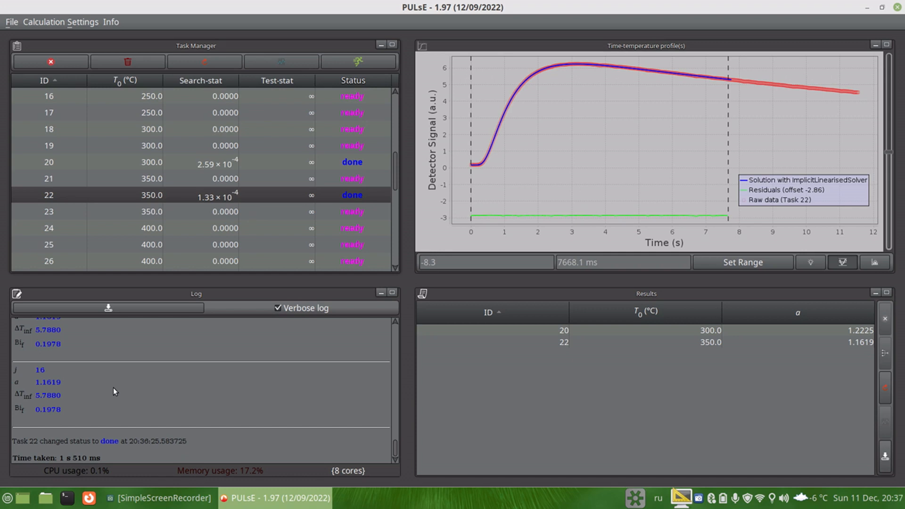
Step: Execute all tasks in the task list
left_click(63, 22)
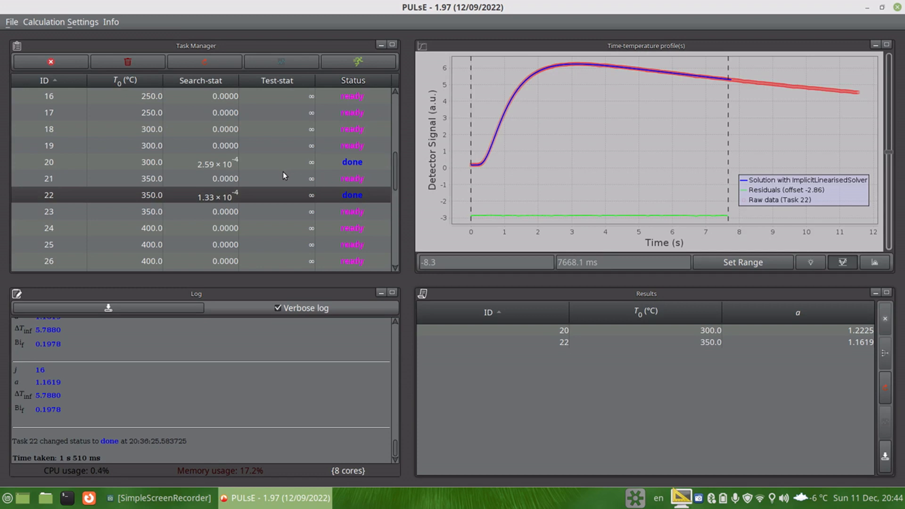
scroll(165, 190, "down", 7)
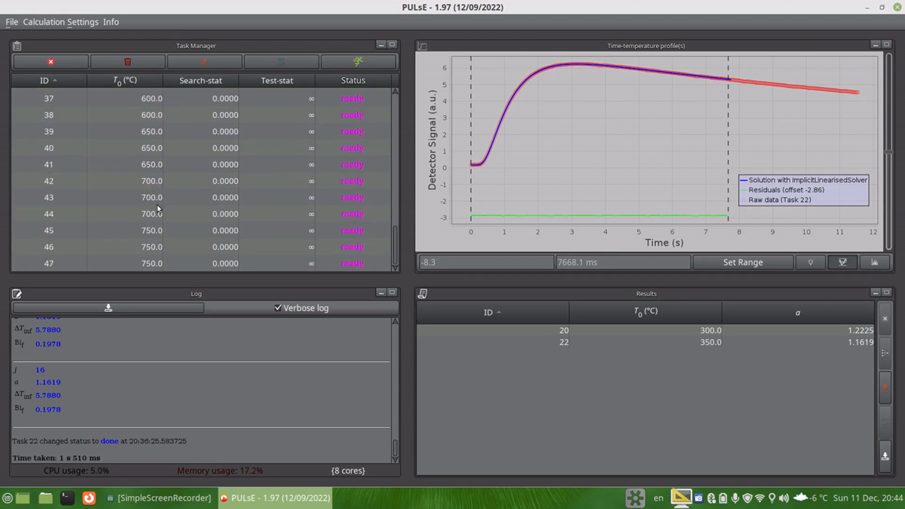
scroll(293, 171, "up", 6)
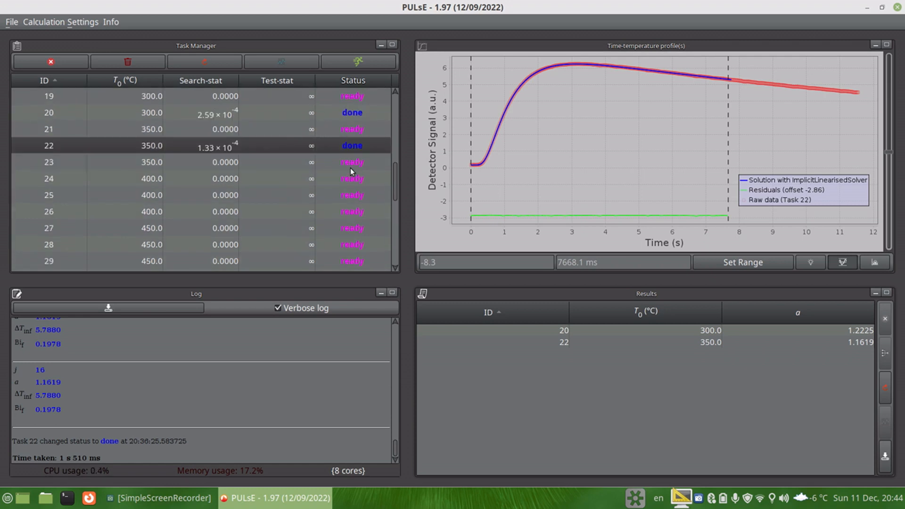
scroll(319, 125, "up", 5)
scroll(324, 136, "down", 4)
scroll(324, 140, "down", 1)
scroll(330, 154, "up", 1)
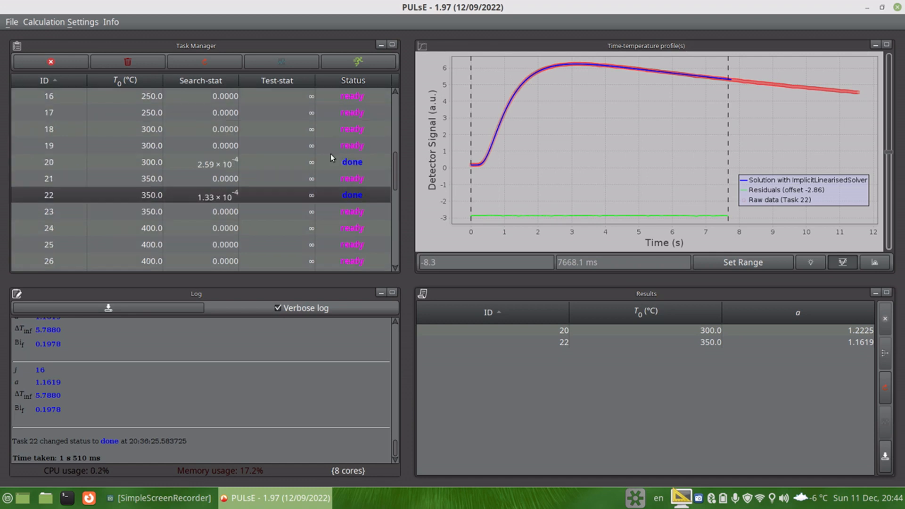
left_click(363, 63)
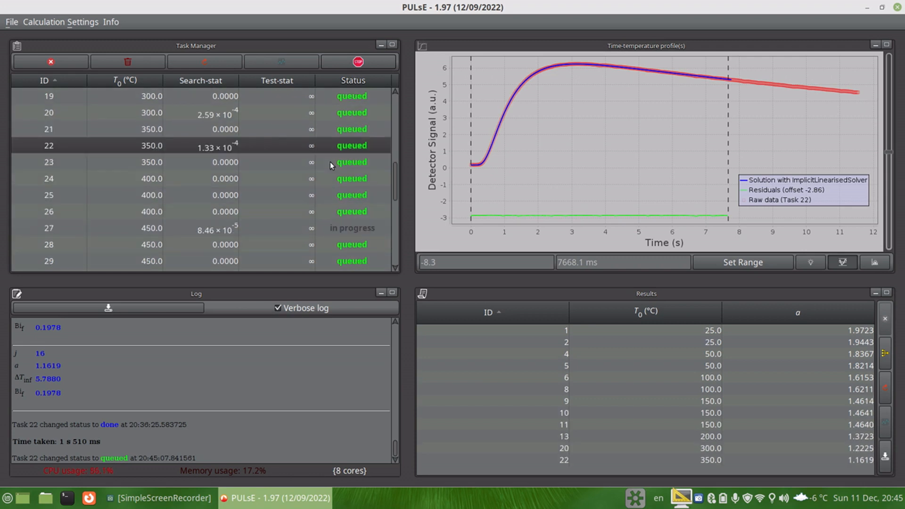
Step: Scroll through the task list statuses while the batch calculation runs
scroll(353, 165, "up", 1)
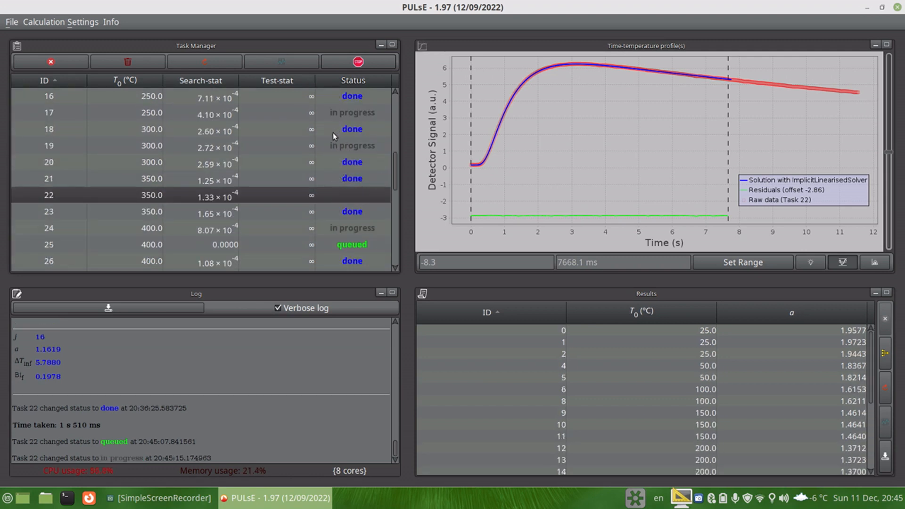
scroll(332, 131, "up", 1)
scroll(326, 157, "down", 3)
scroll(275, 151, "down", 5)
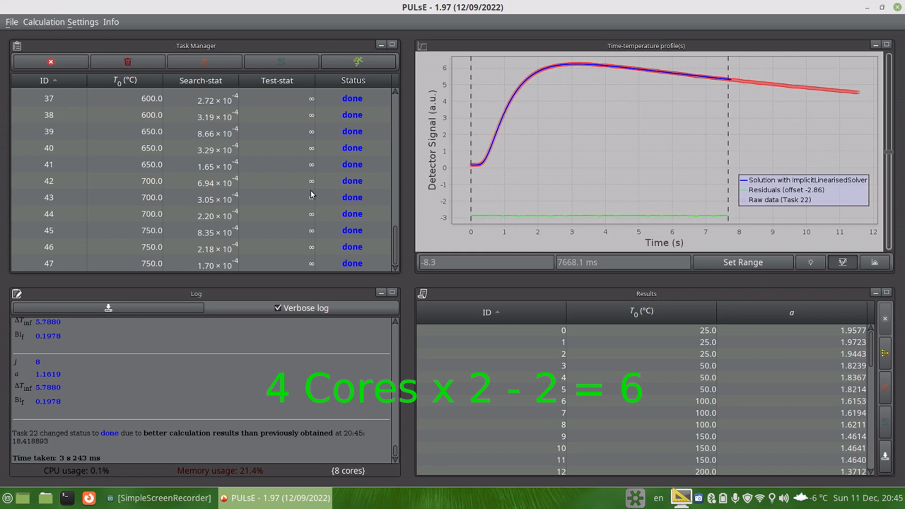
scroll(251, 202, "up", 3)
scroll(250, 201, "up", 1)
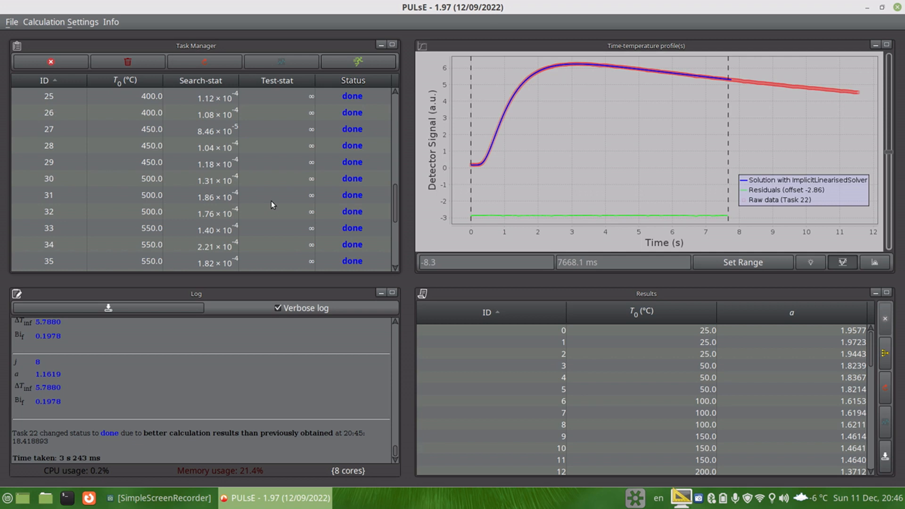
Step: Scroll through the task list and the results table of diffusivity values
scroll(299, 204, "down", 4)
scroll(296, 207, "up", 11)
scroll(294, 206, "down", 7)
scroll(293, 208, "up", 3)
scroll(294, 208, "down", 2)
scroll(531, 366, "down", 12)
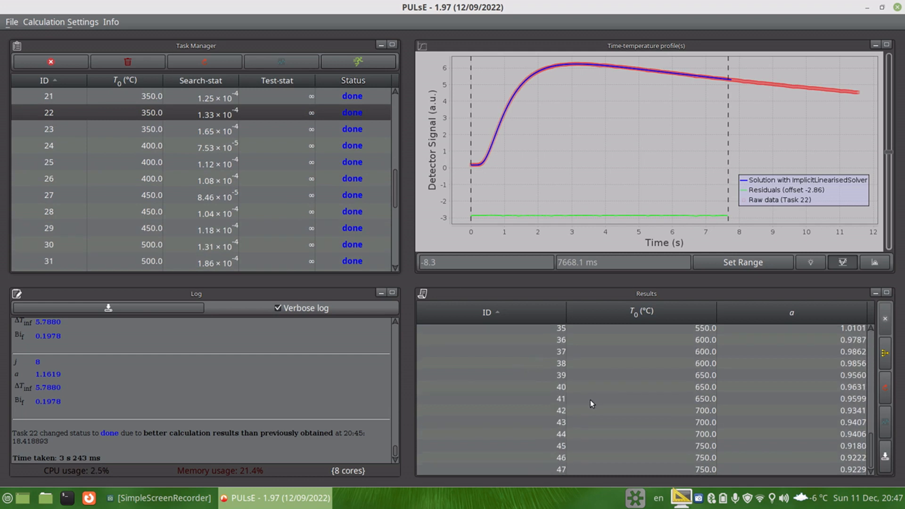
scroll(759, 427, "up", 12)
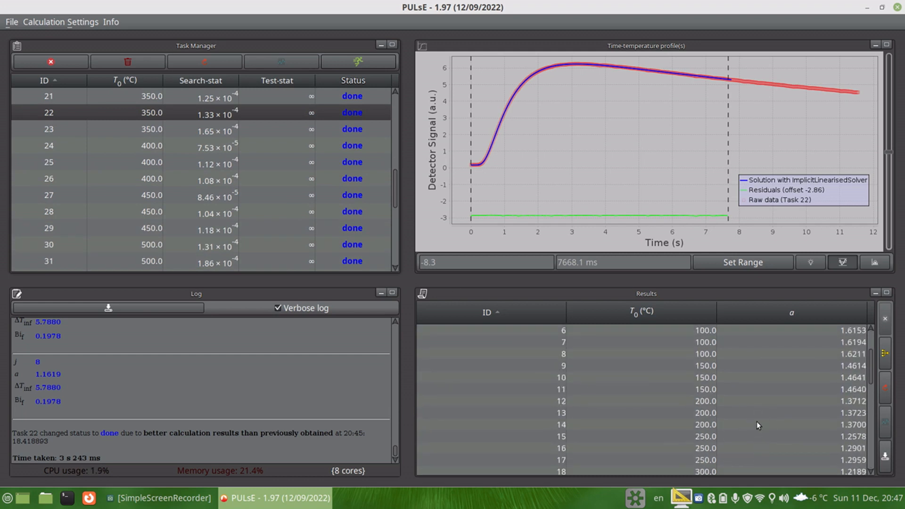
scroll(702, 368, "down", 4)
scroll(175, 202, "down", 2)
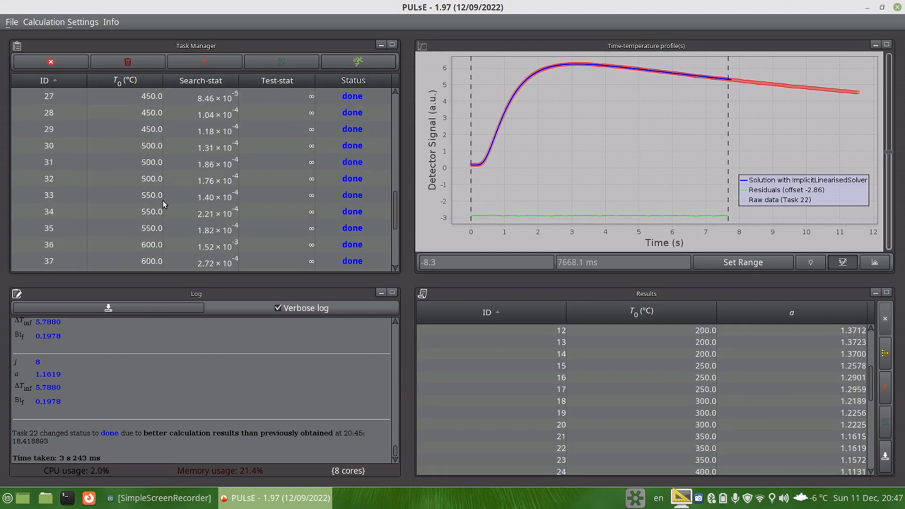
Step: Inspect the fitted curves of finished tasks 33, 39, 44, 28, 30 and 5
left_click(157, 197)
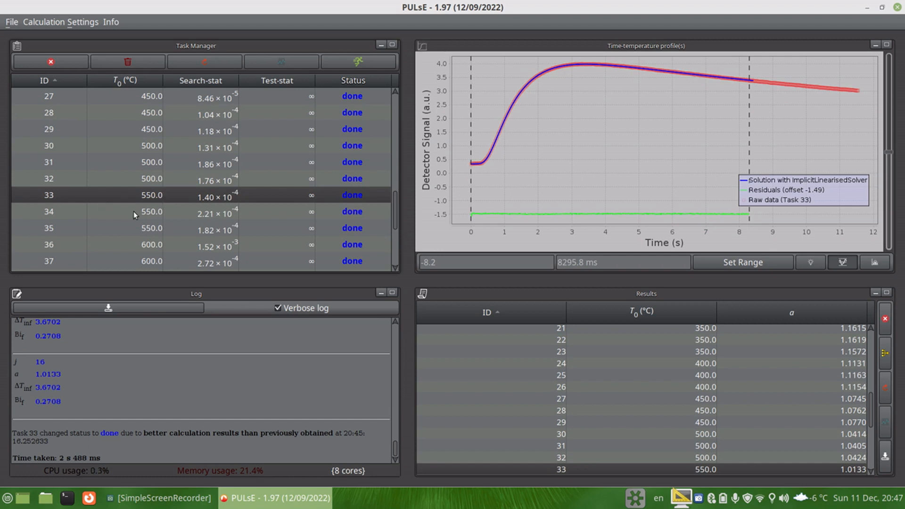
scroll(161, 224, "down", 2)
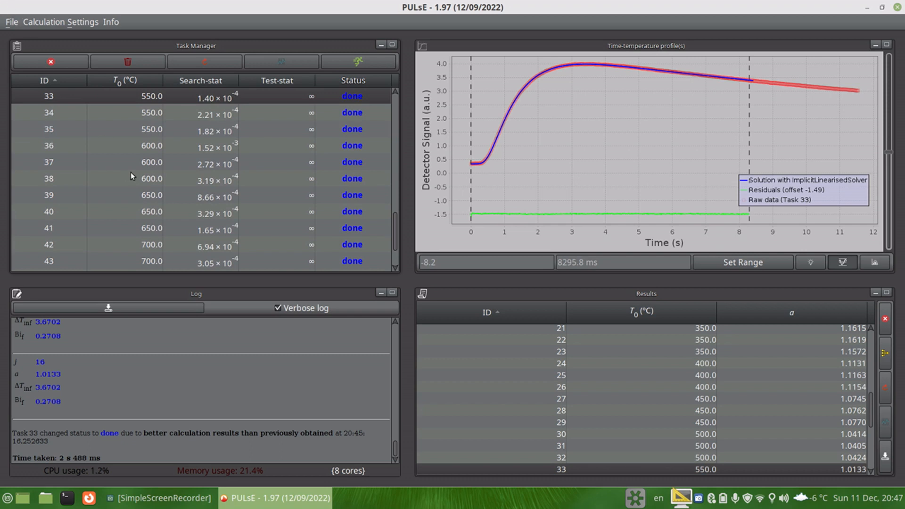
left_click(172, 197)
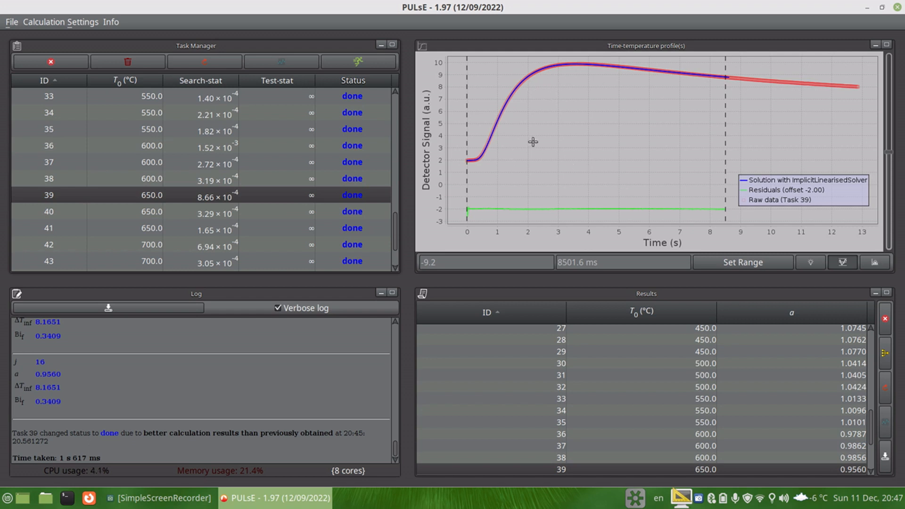
scroll(236, 207, "down", 2)
left_click(233, 217)
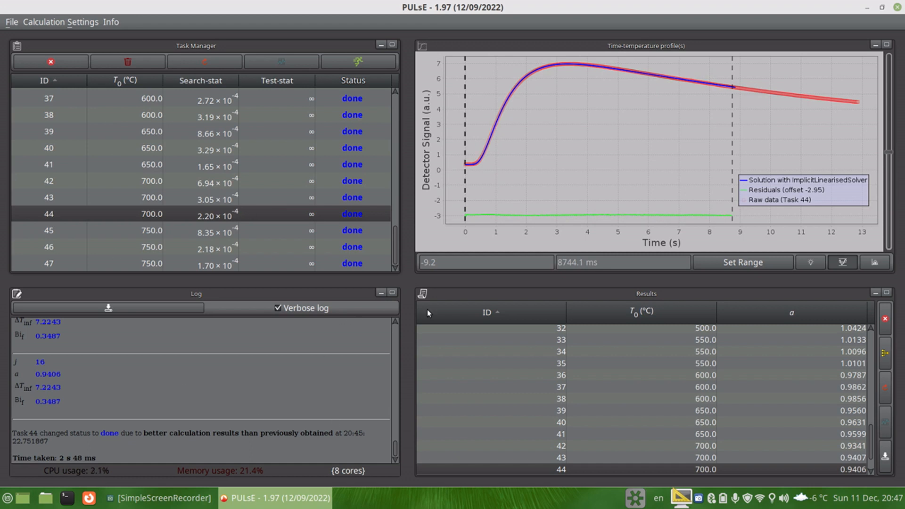
scroll(203, 143, "up", 6)
left_click(210, 146)
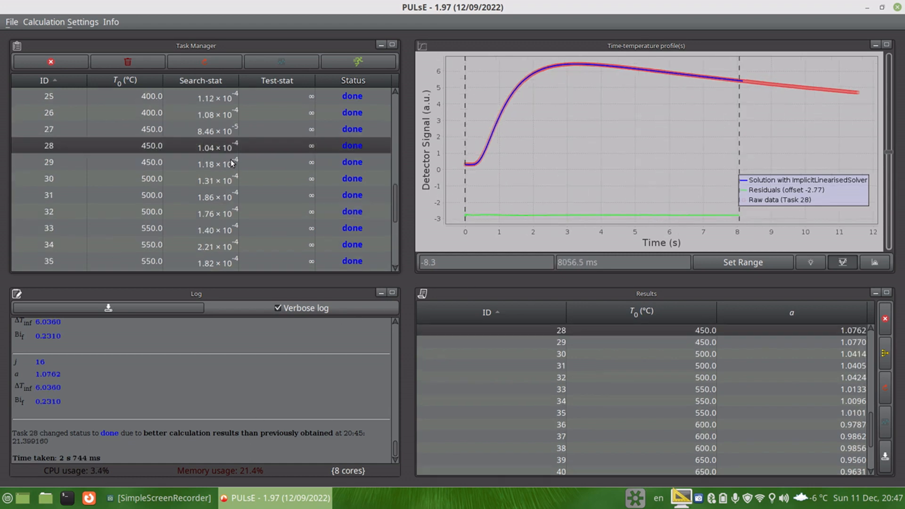
left_click(243, 182)
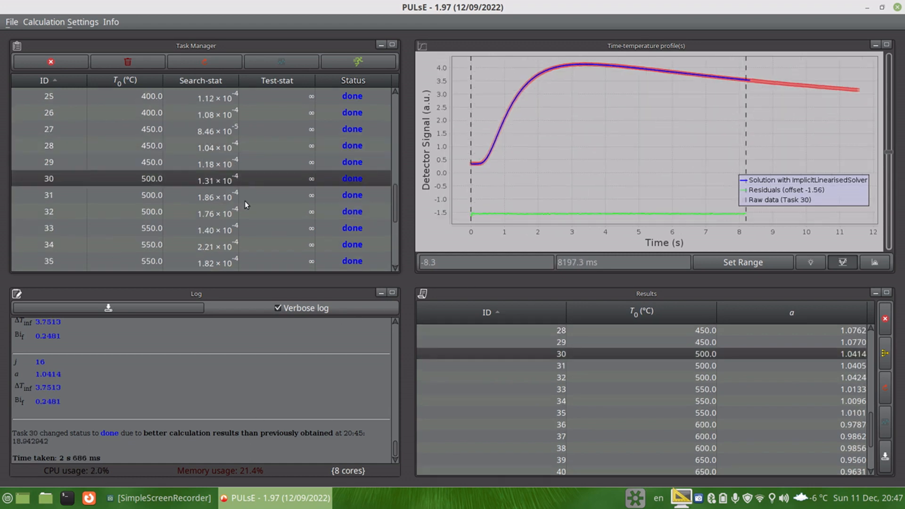
scroll(227, 123, "up", 7)
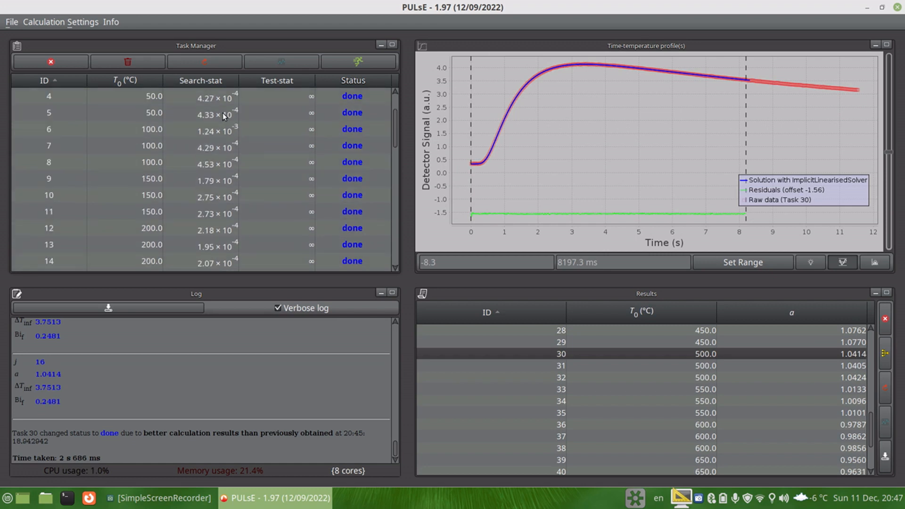
left_click(226, 114)
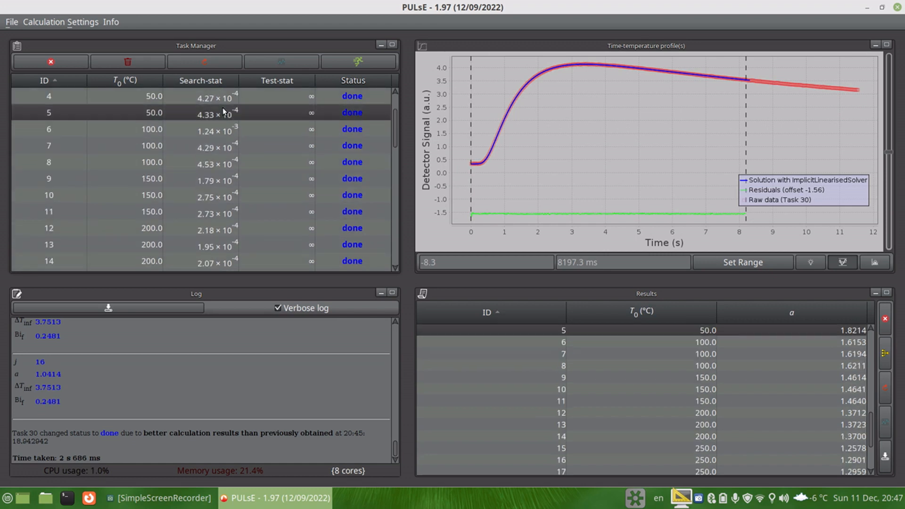
Step: Sort the task list by search statistic and view the fit of task 24
left_click(230, 81)
scroll(226, 108, "up", 2)
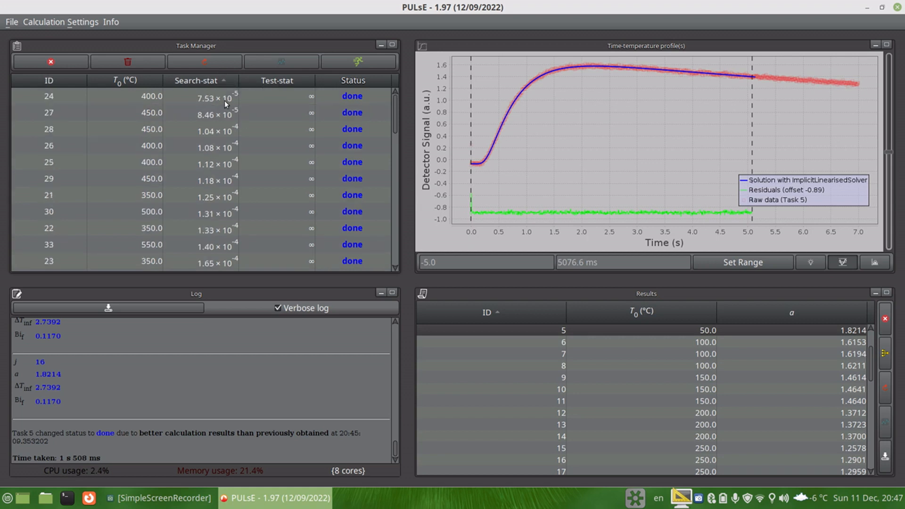
left_click(222, 100)
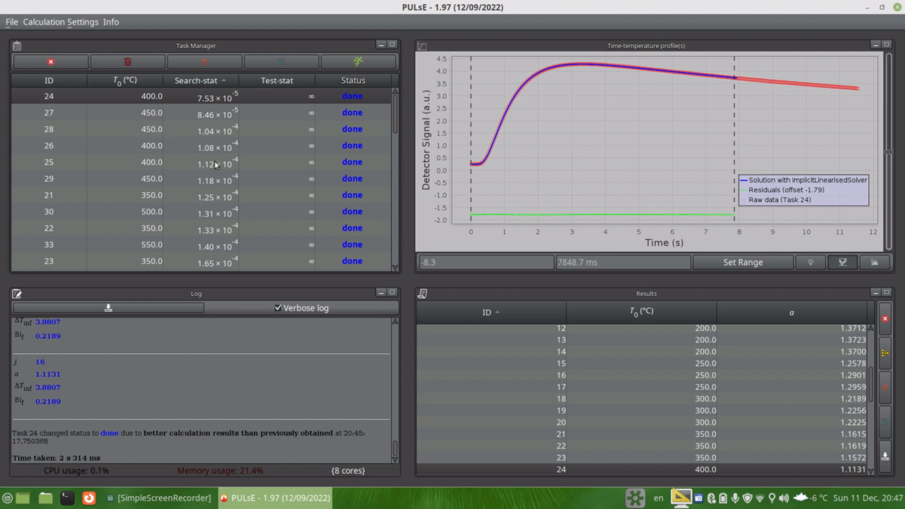
Step: Open task 36 from the task list and enlarge its time-temperature profile to full window
scroll(198, 203, "down", 10)
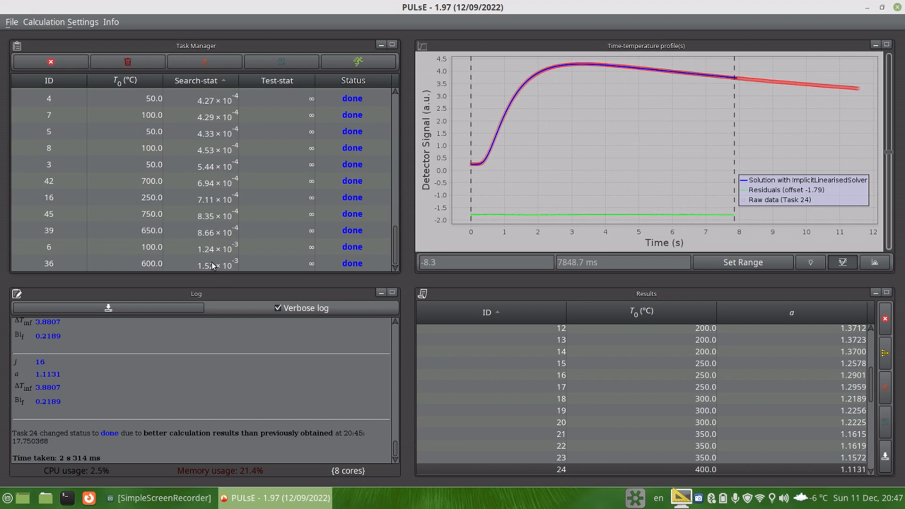
left_click(210, 265)
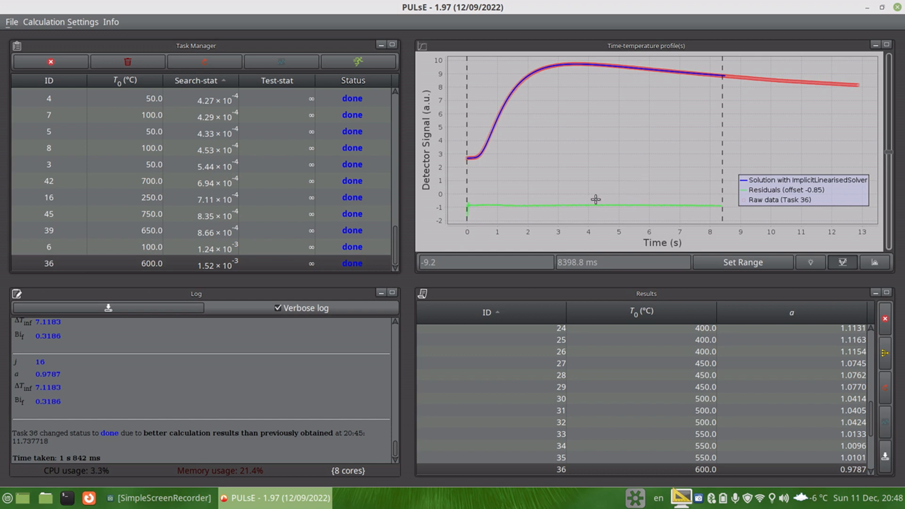
left_click(887, 44)
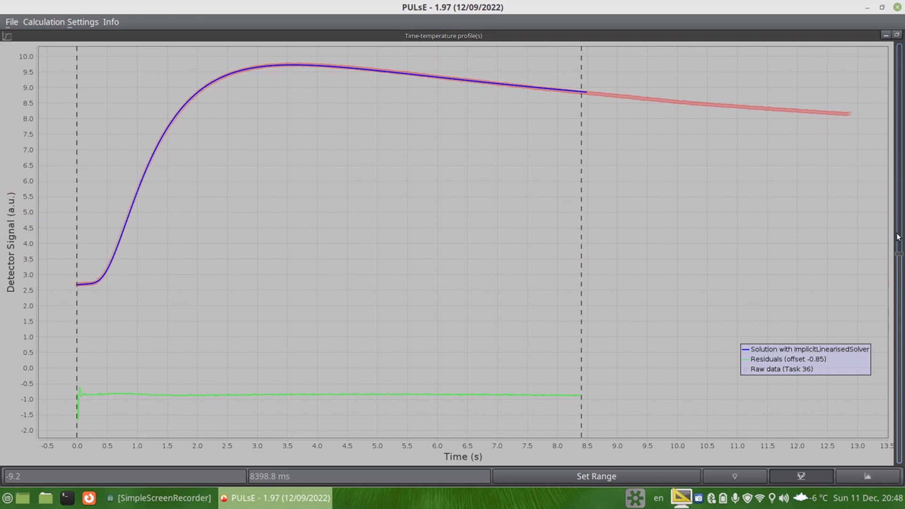
left_click_drag(900, 212, 892, 107)
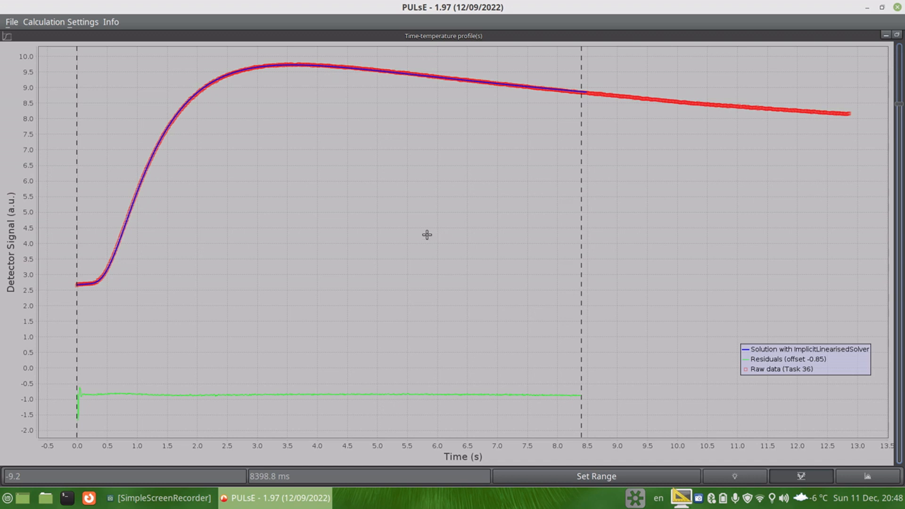
Step: Inspect the residuals histogram of task 36, zooming in and raising the number of bins to 100, then restore the layout
left_click(869, 477)
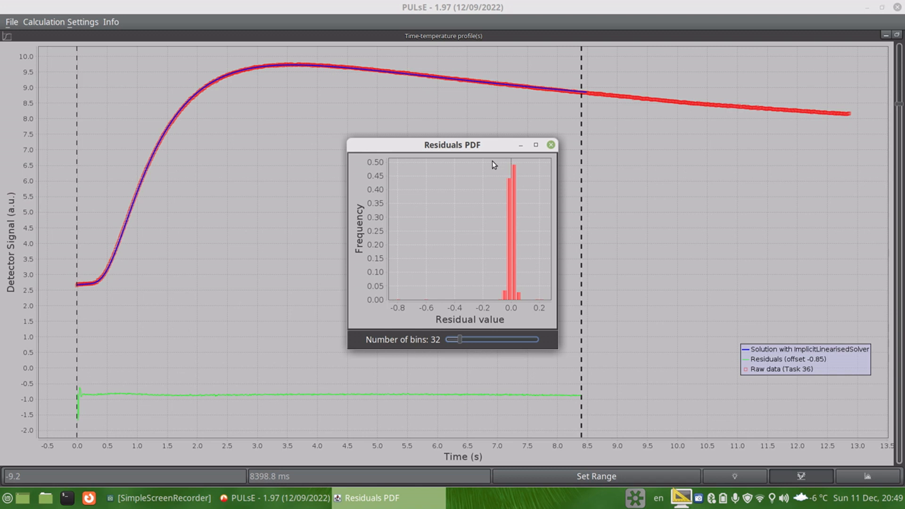
left_click_drag(494, 159, 526, 315)
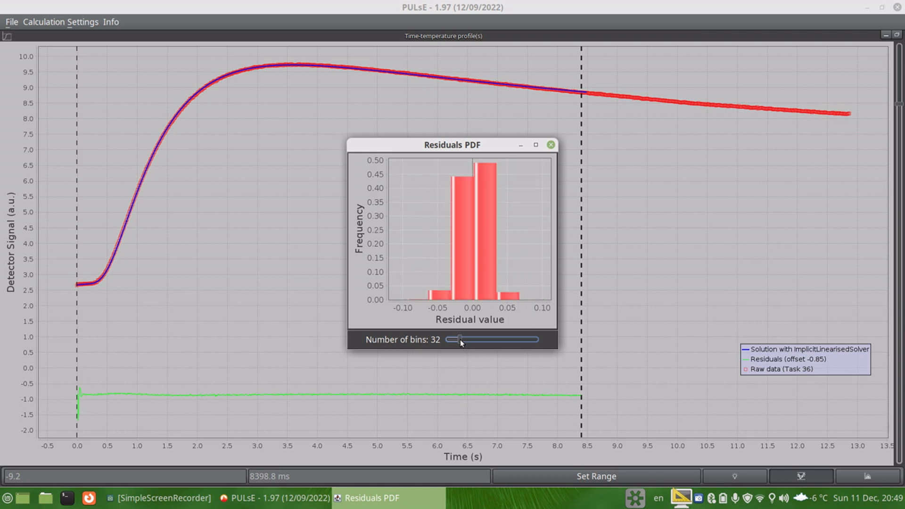
left_click_drag(460, 339, 520, 344)
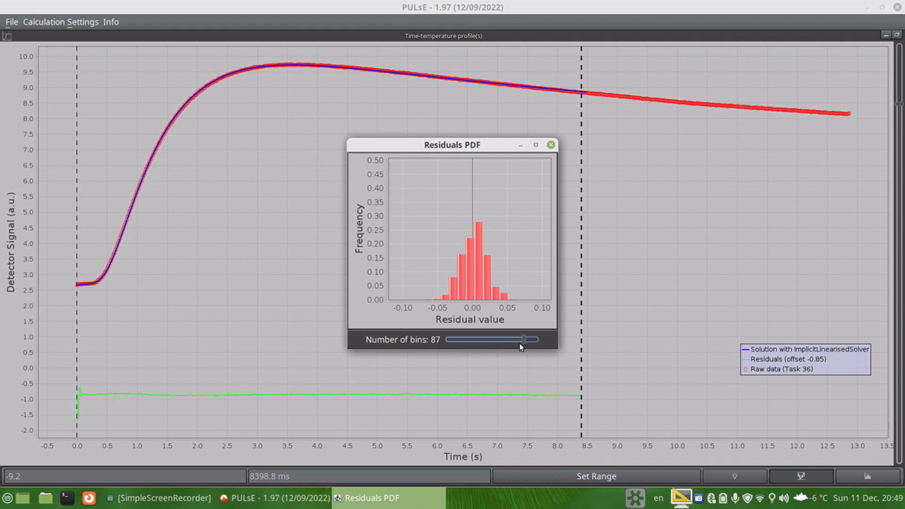
left_click_drag(426, 227, 521, 335)
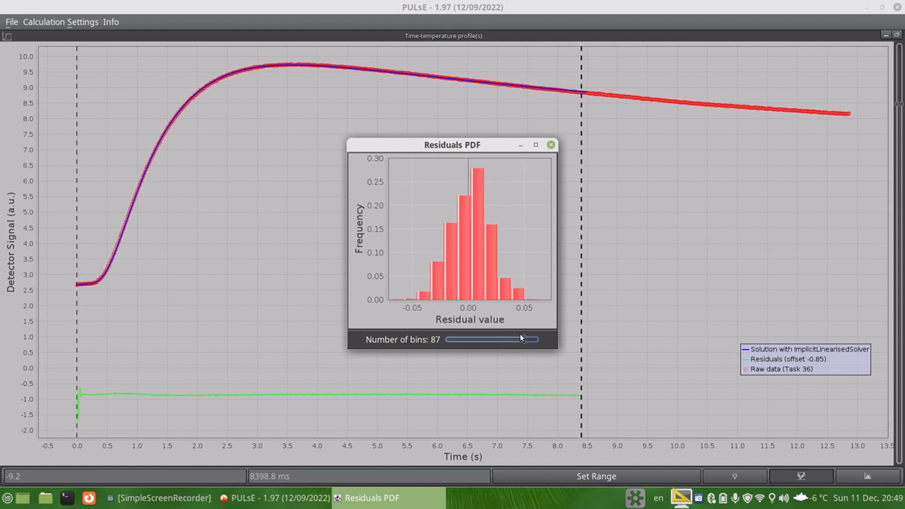
left_click(529, 342)
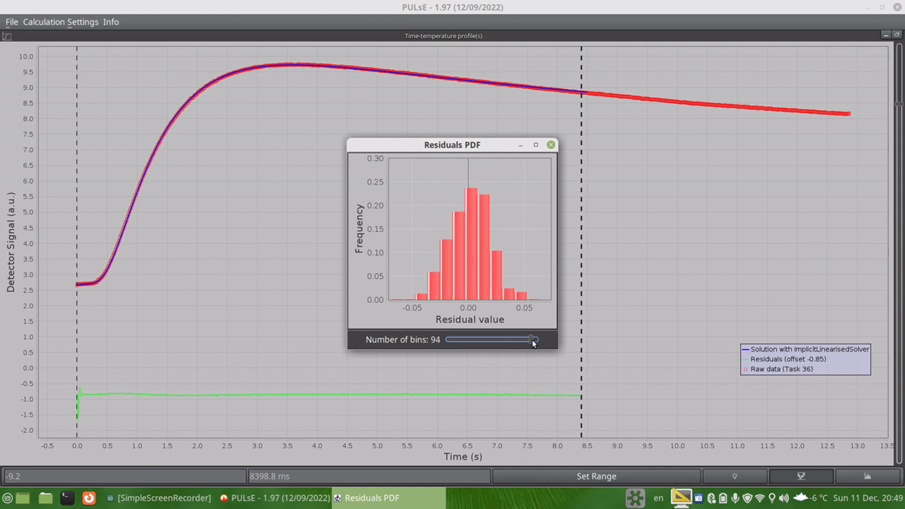
left_click(534, 342)
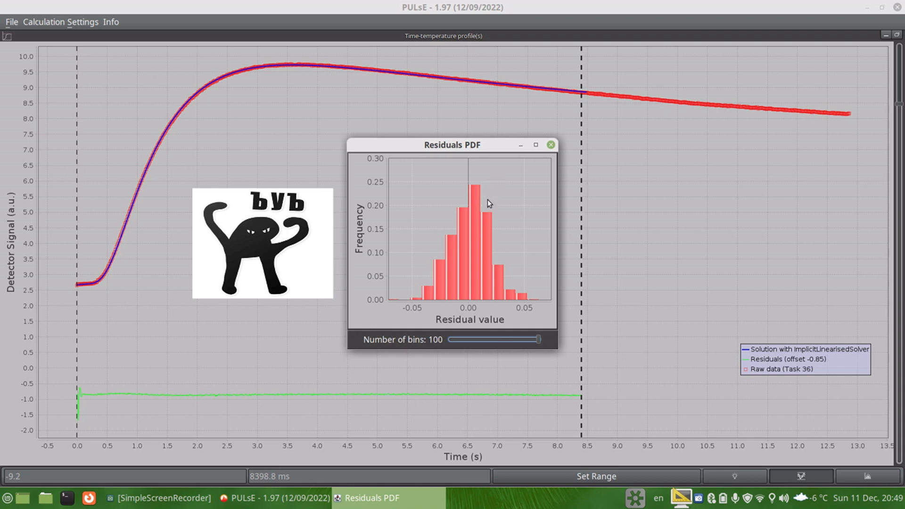
left_click(551, 146)
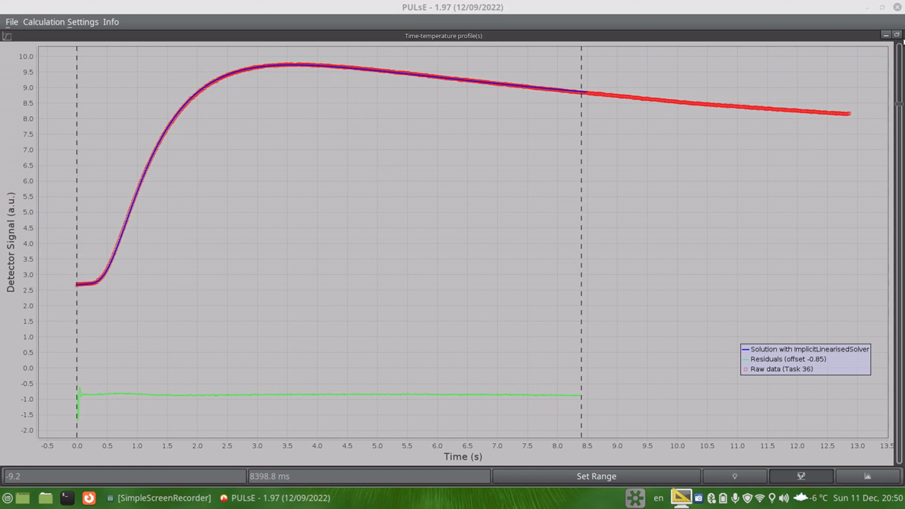
left_click(897, 35)
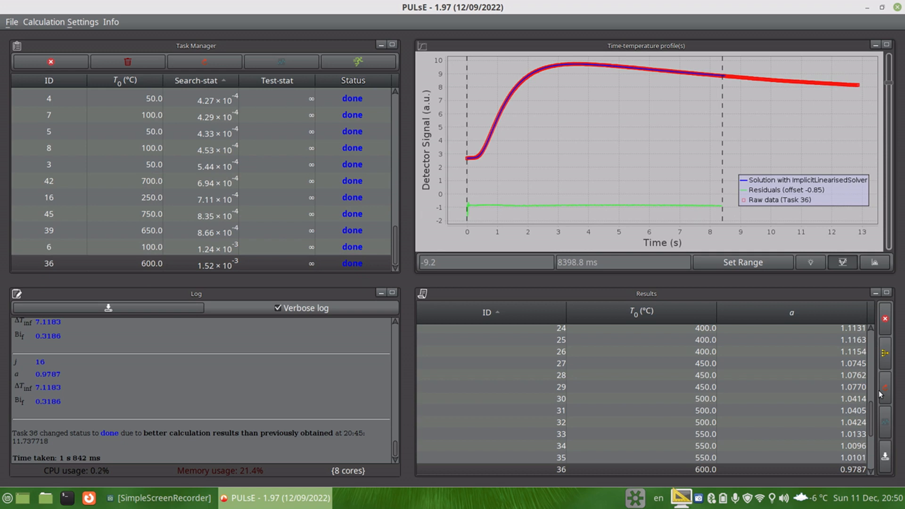
Step: Preview diffusivity against test temperature and auto-merge the results with an averaging window of 1.0000
left_click(885, 431)
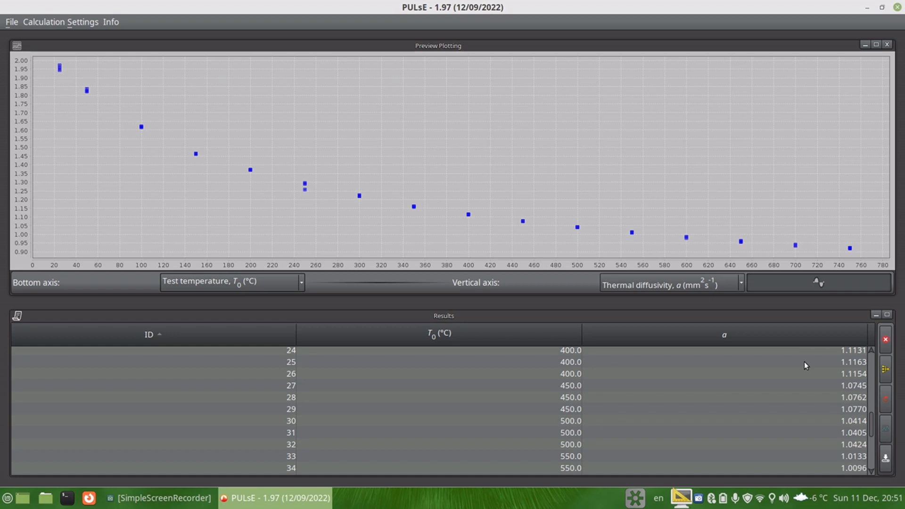
left_click(887, 372)
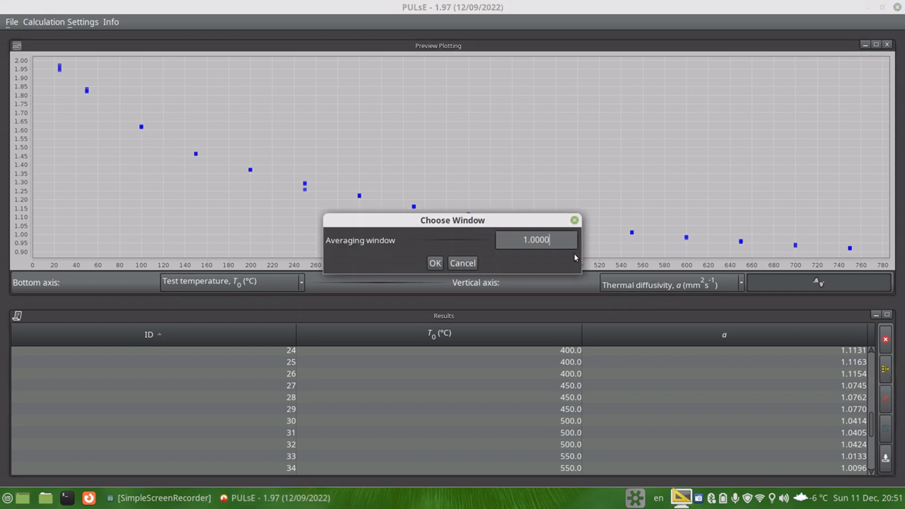
left_click(548, 244)
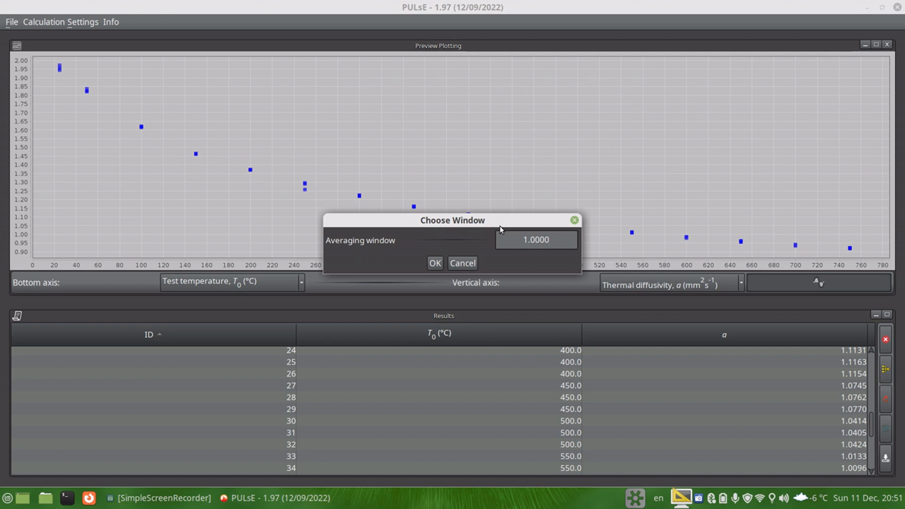
left_click(435, 263)
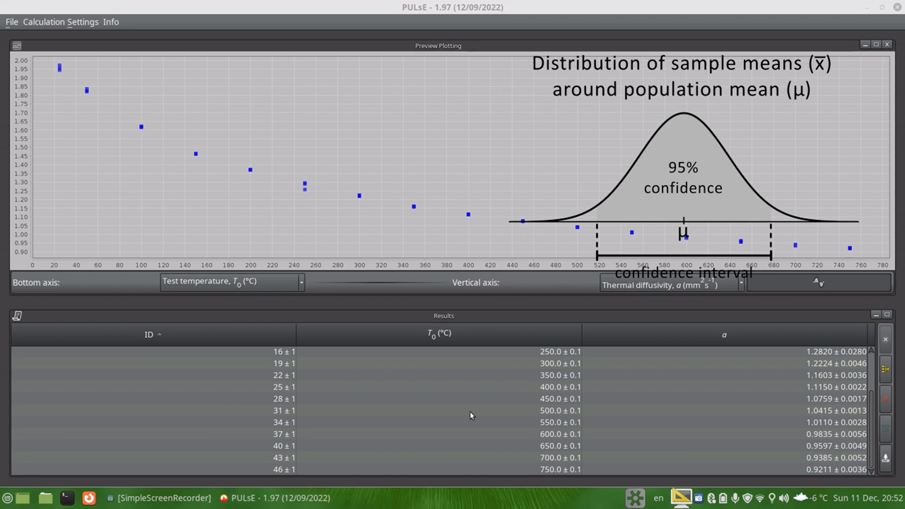
Step: Refresh the preview plot of the averaged diffusivity values with error bars, then close the preview
scroll(483, 401, "up", 2)
scroll(525, 377, "down", 2)
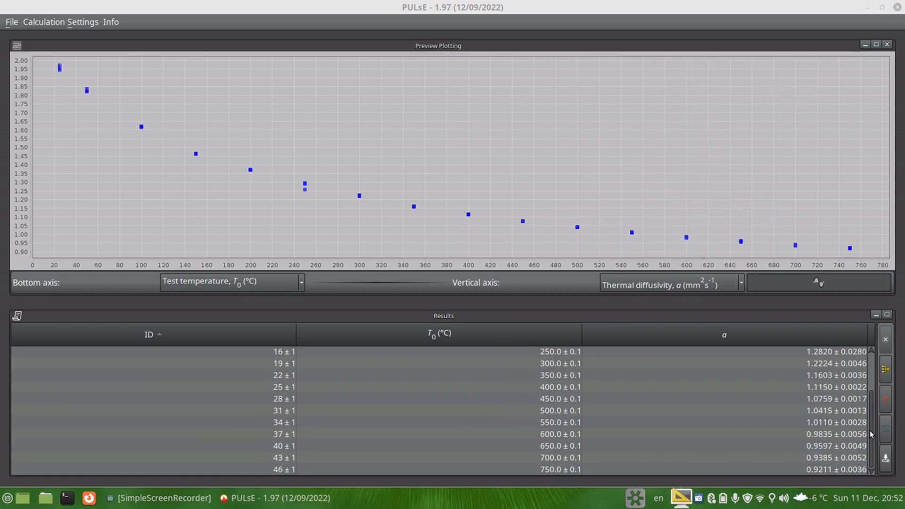
left_click(886, 436)
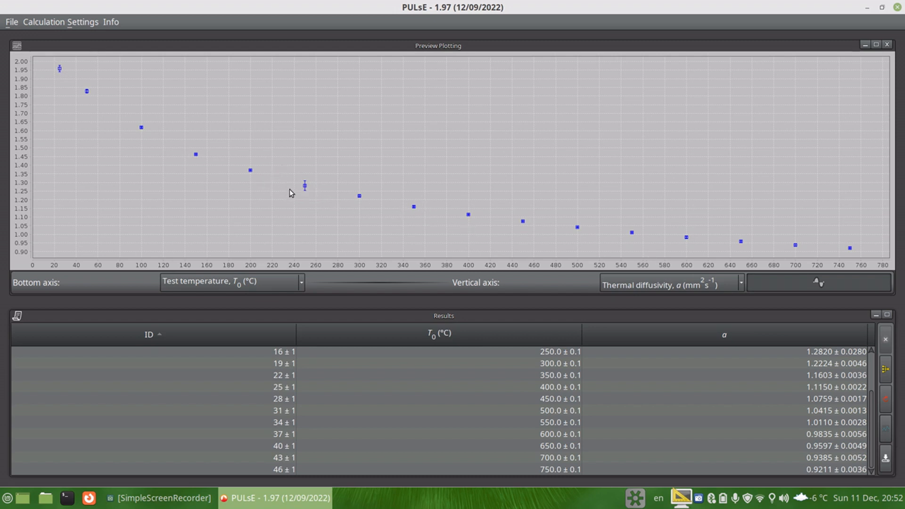
left_click(887, 45)
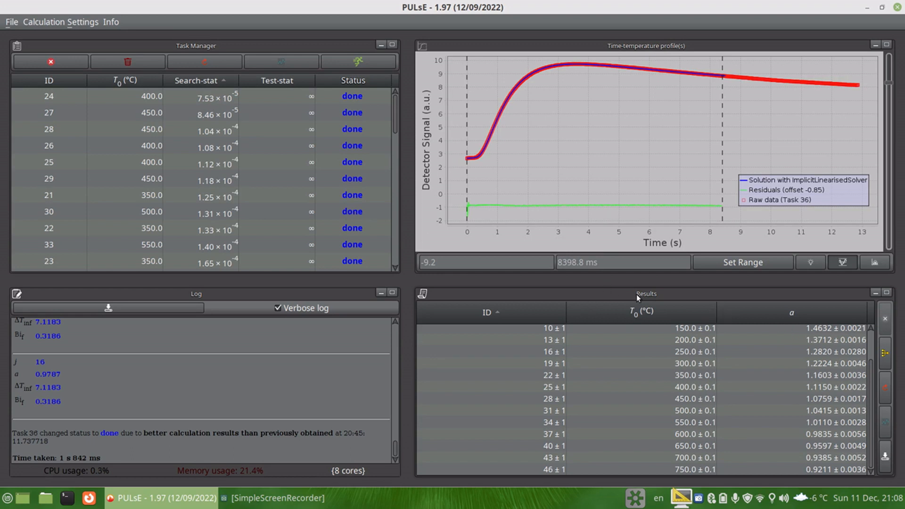
Step: Save the merged results to the Desktop in the Calculation results (.html) format
left_click(886, 457)
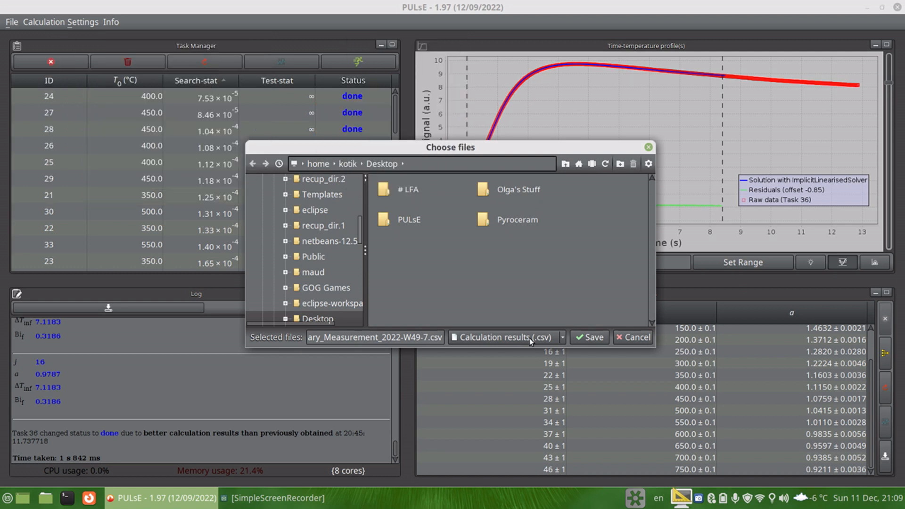
left_click(551, 339)
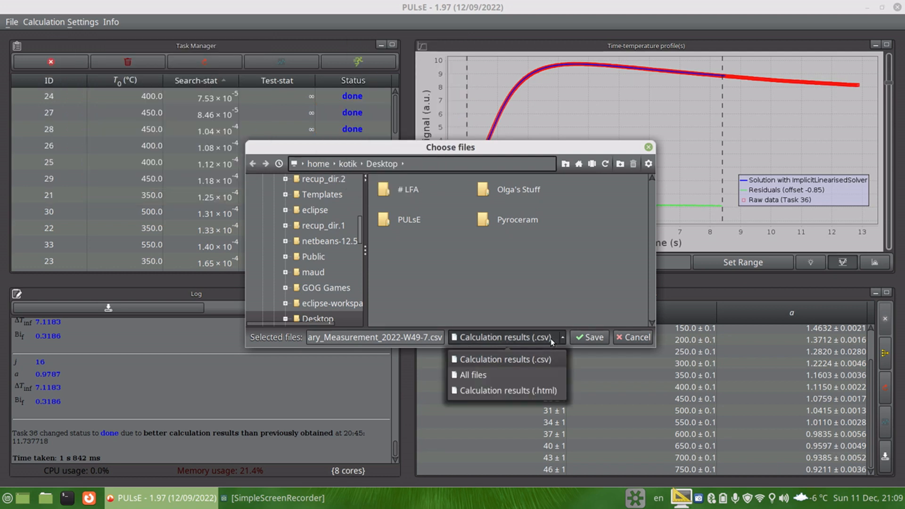
left_click(519, 392)
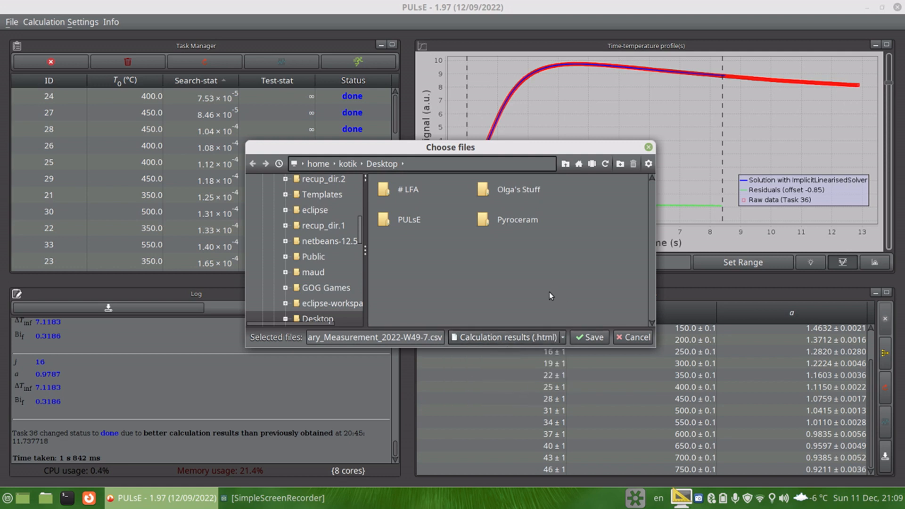
left_click(578, 338)
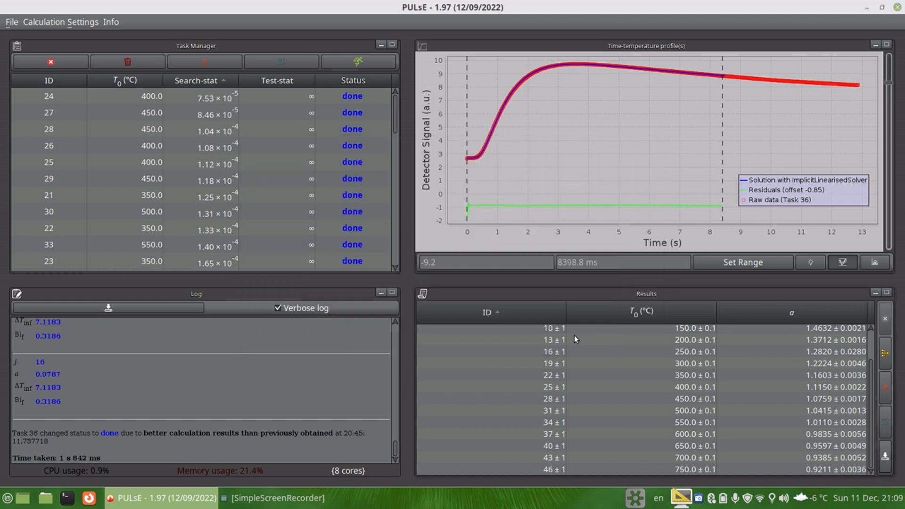
Step: Switch to the file manager, go to the Desktop and open Summary_Measurement_2022-W49-7.html in the browser
left_click(45, 498)
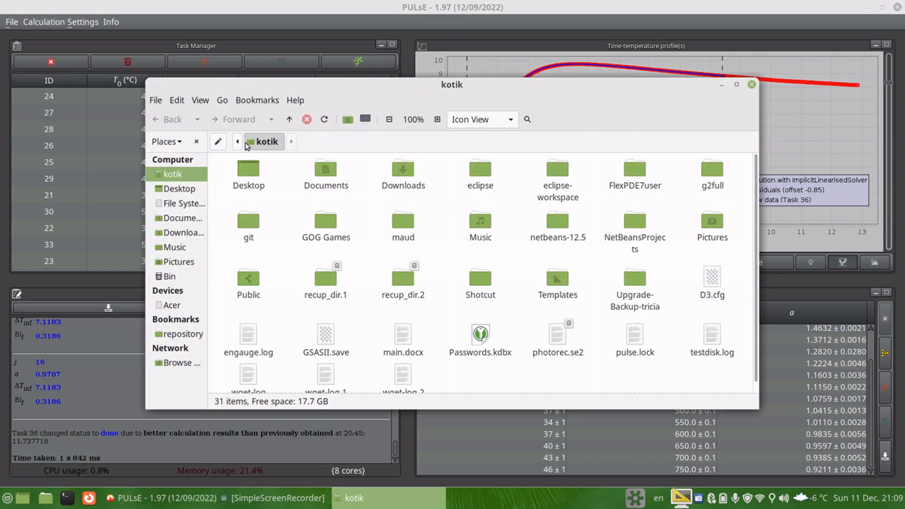
double_click(235, 175)
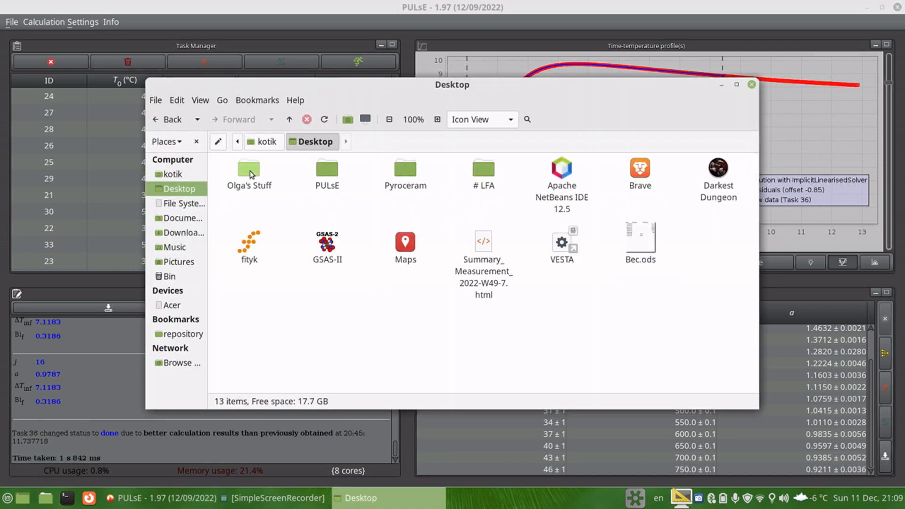
double_click(483, 259)
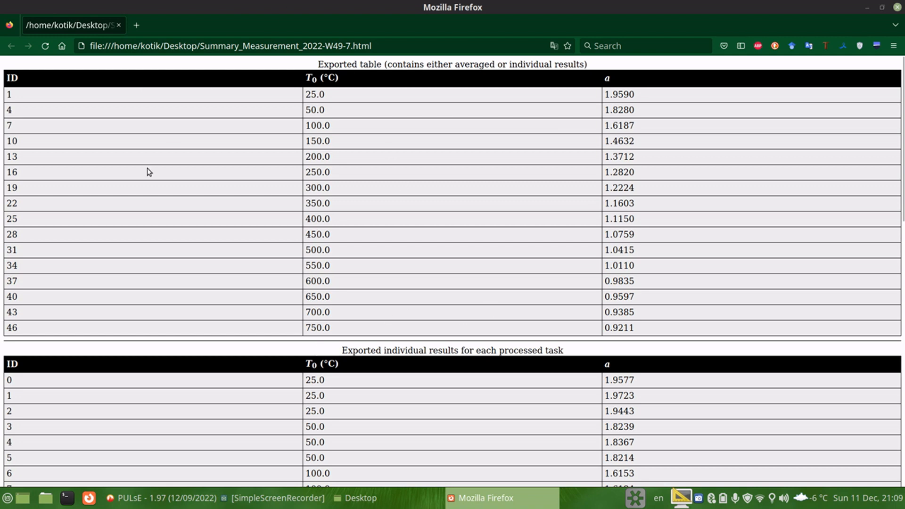
Step: Review the averaged and individual exported diffusivity tables, then close the browser and the file manager
scroll(179, 298, "down", 5)
scroll(177, 296, "down", 3)
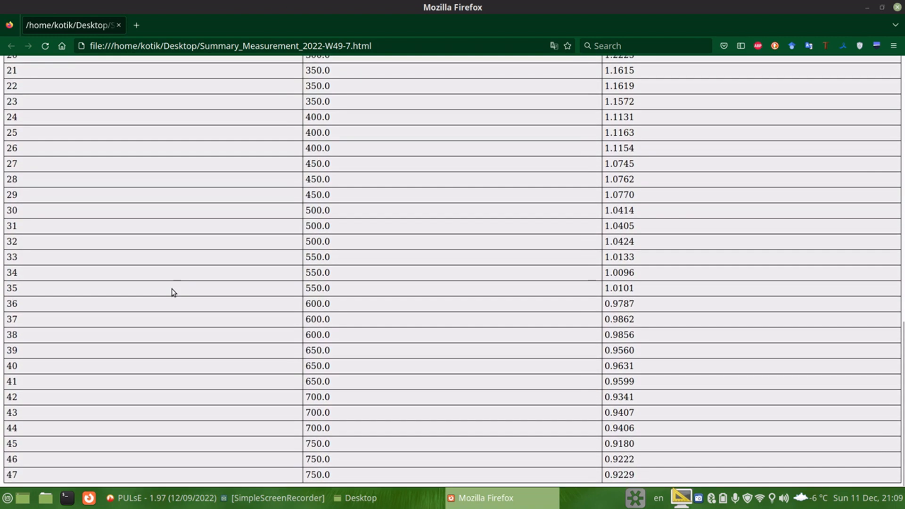
scroll(173, 293, "up", 9)
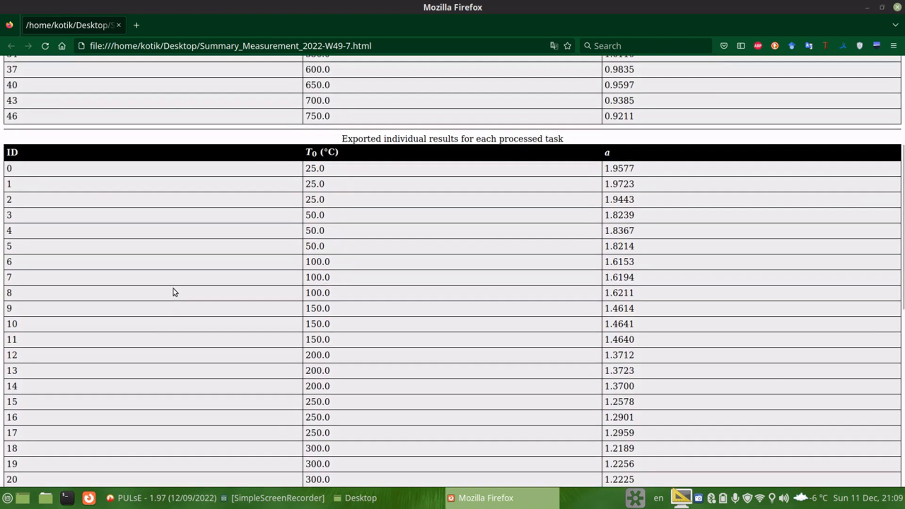
scroll(255, 371, "up", 1)
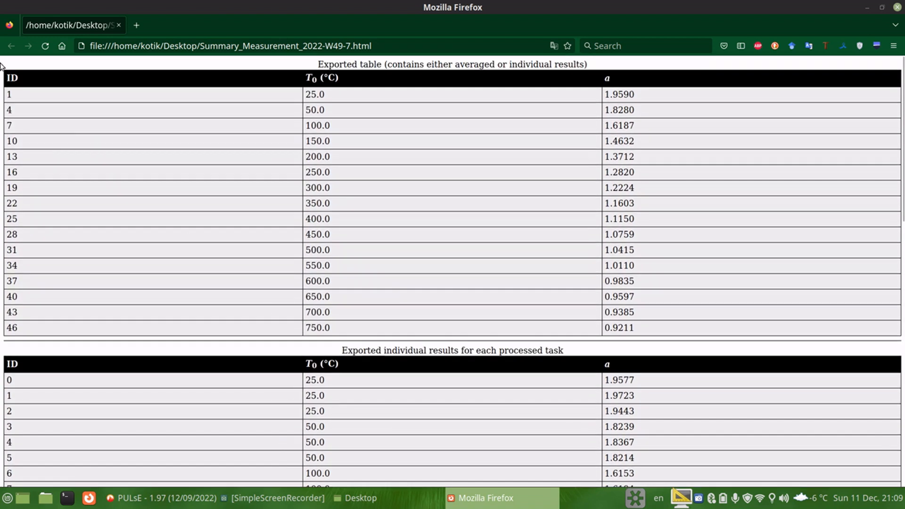
left_click(120, 26)
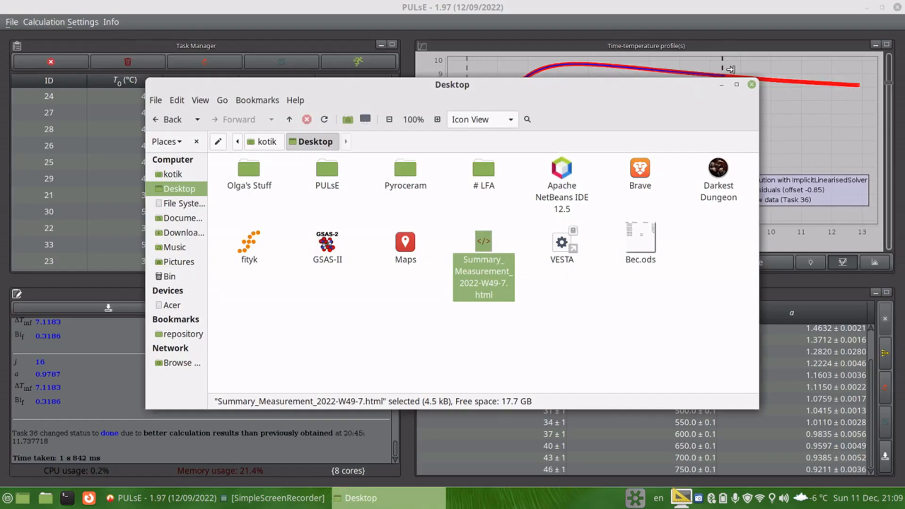
left_click(754, 81)
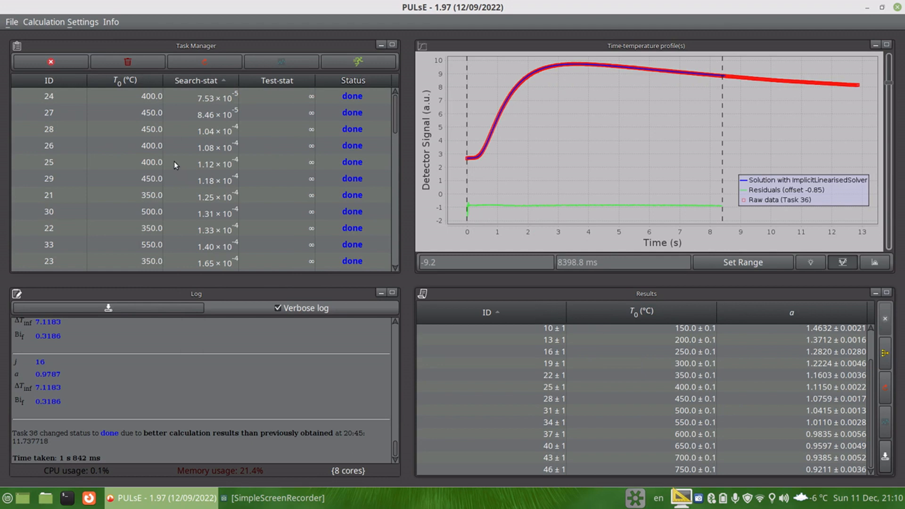
Step: Open the result output formatting dialog and browse the list of available parameters
left_click(69, 24)
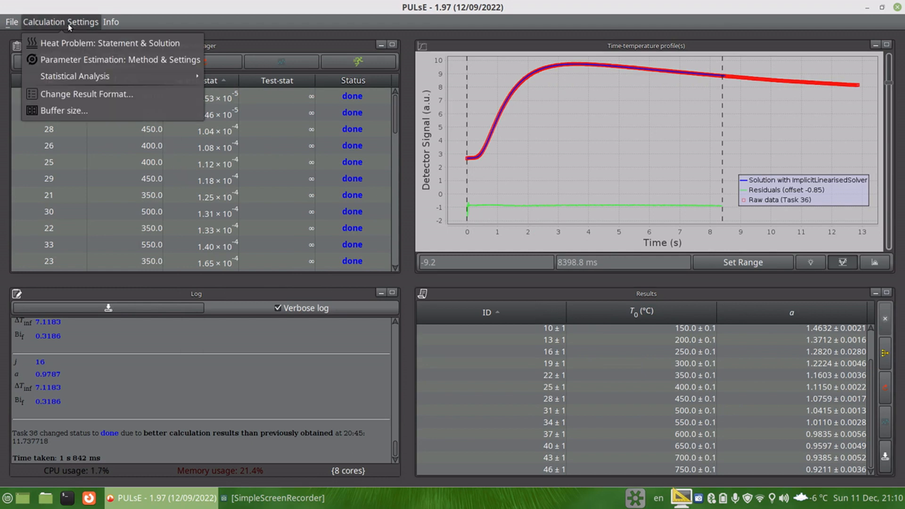
left_click(70, 95)
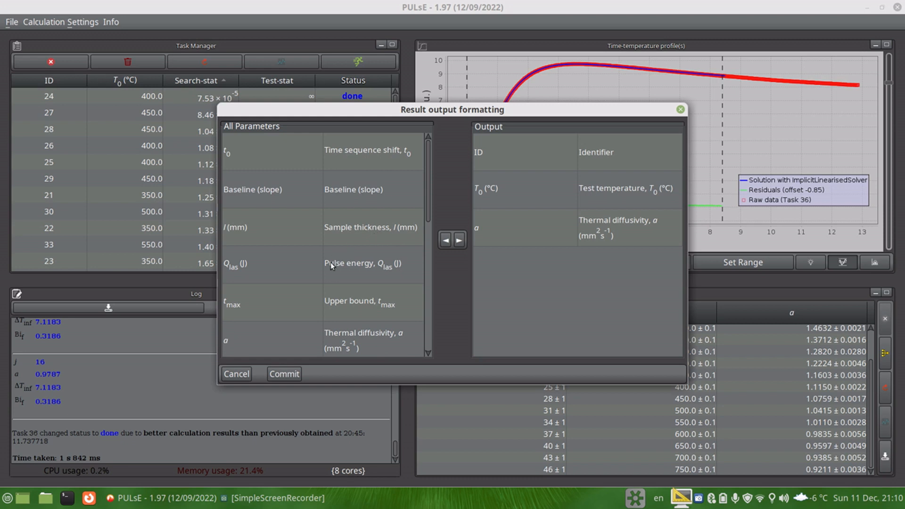
scroll(295, 261, "down", 6)
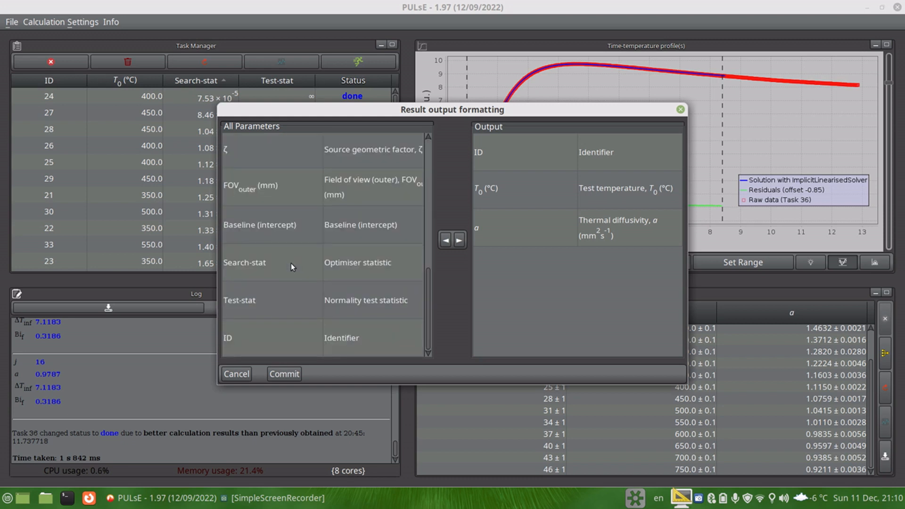
scroll(290, 263, "up", 6)
scroll(290, 266, "up", 1)
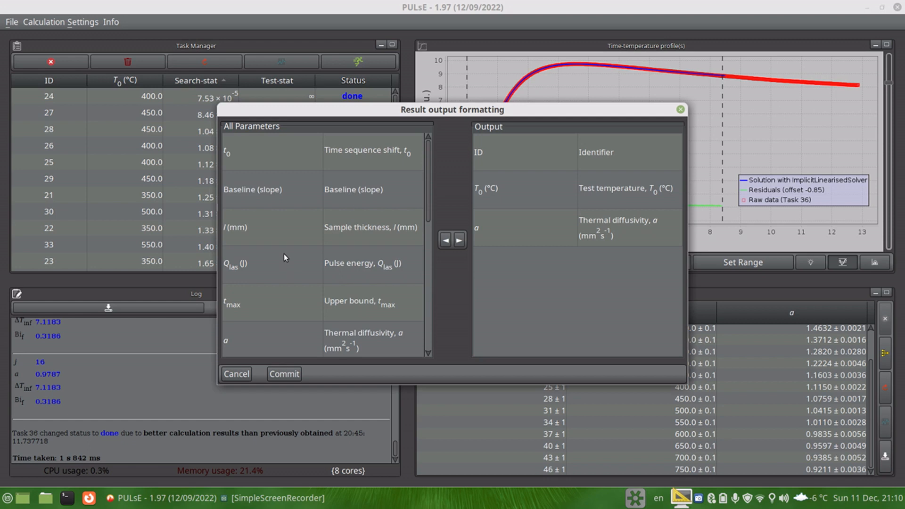
scroll(283, 253, "down", 4)
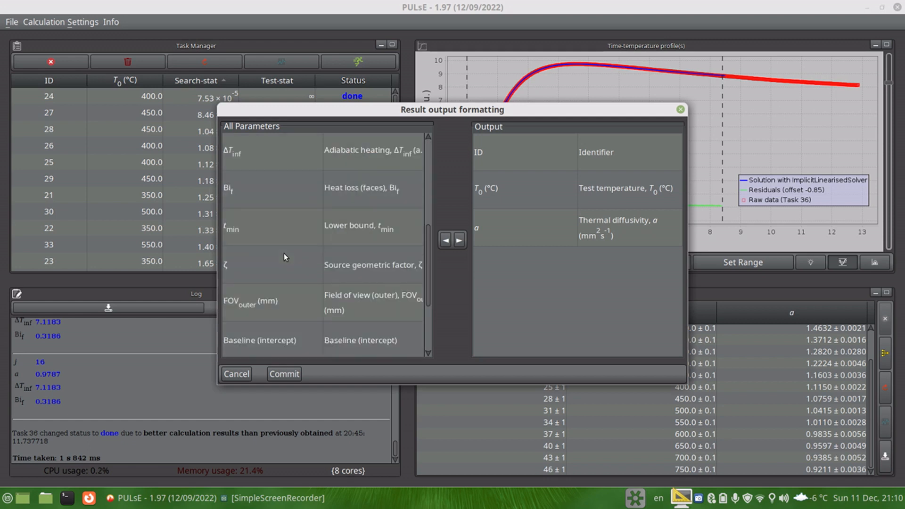
scroll(284, 253, "down", 3)
scroll(284, 253, "up", 7)
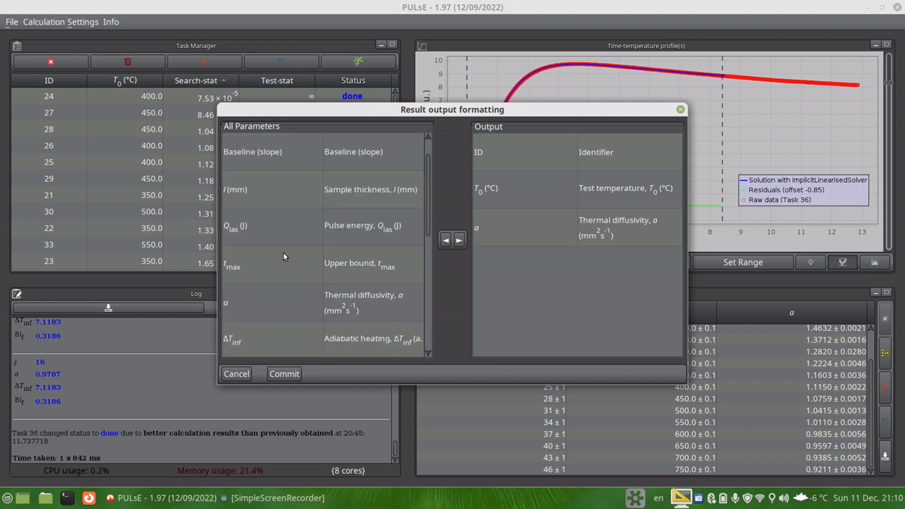
scroll(258, 233, "down", 7)
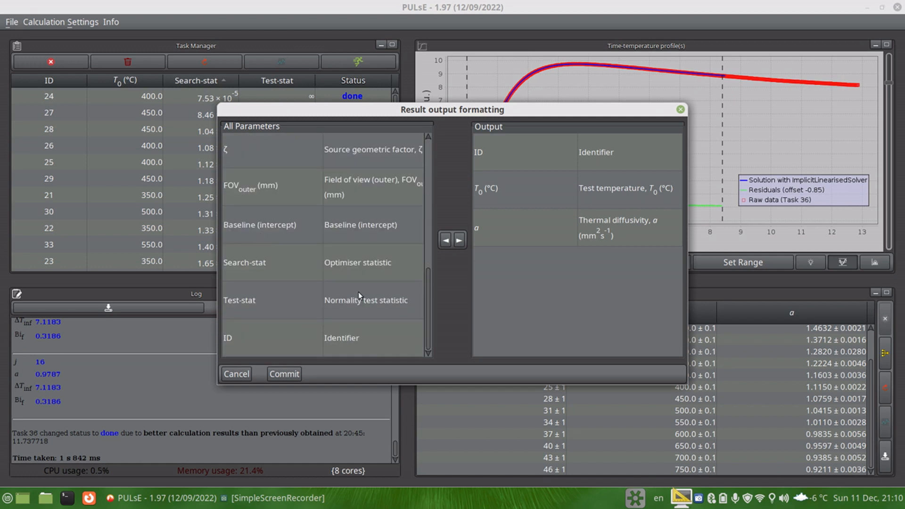
left_click_drag(426, 293, 429, 216)
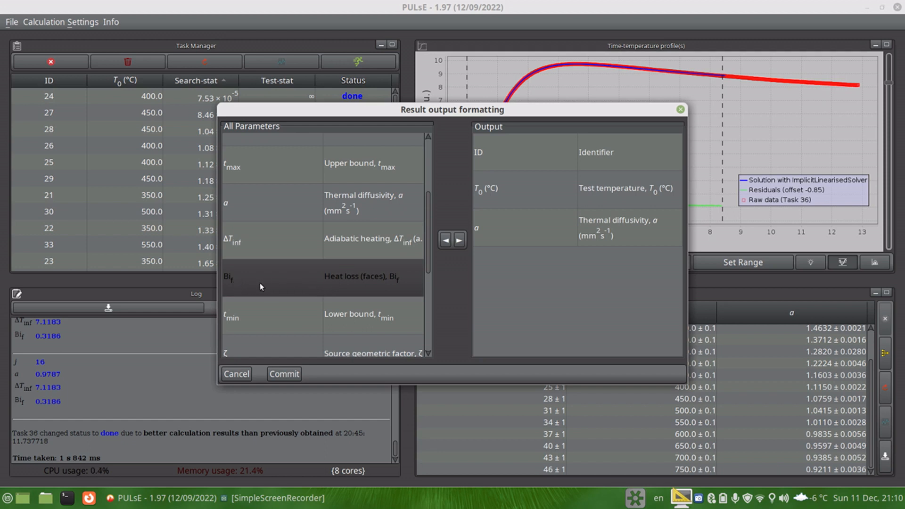
Step: Try adding the faces heat loss parameter Bi_f to the output columns, remove it again and close the dialog
left_click(459, 241)
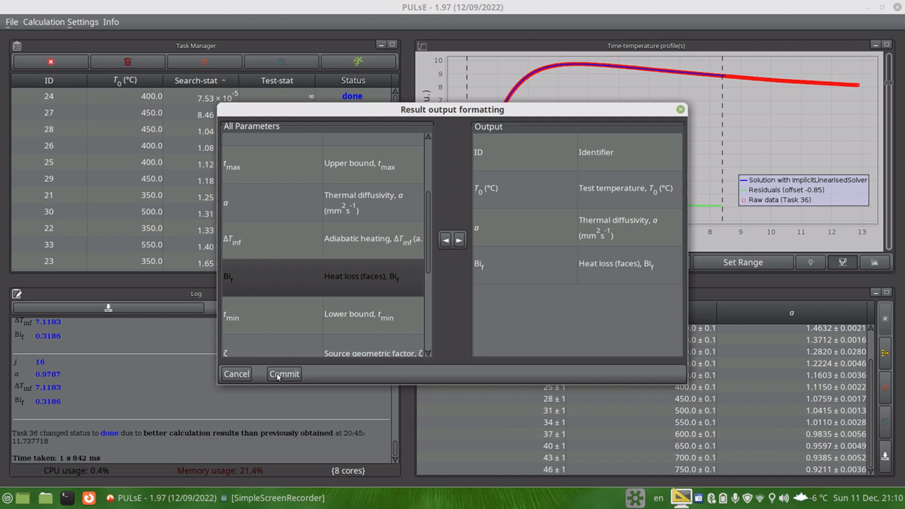
left_click(492, 275)
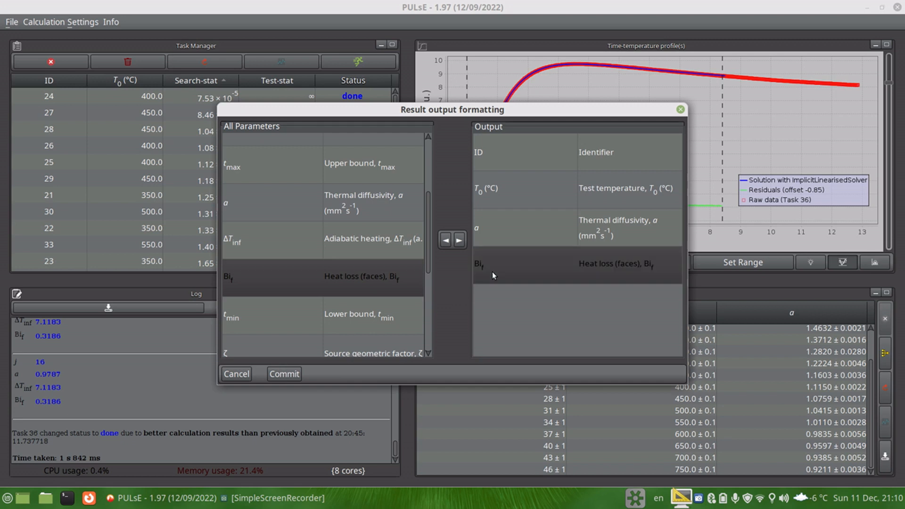
left_click(445, 241)
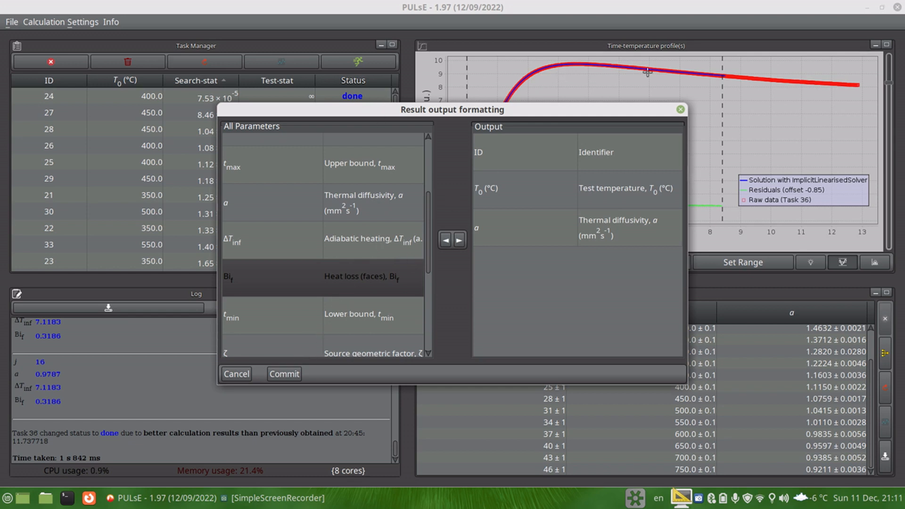
left_click(680, 110)
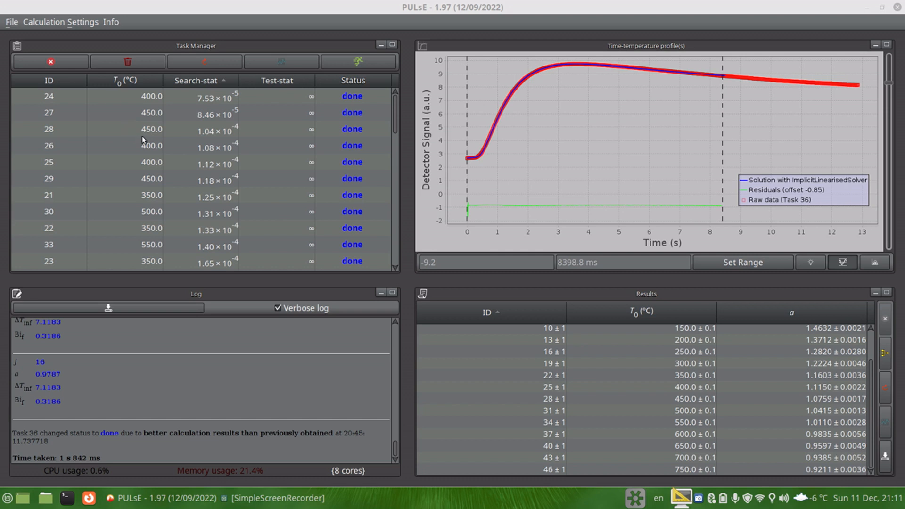
Step: Open the export dialog, enable Create Sub-Directories and set the export format to csv
left_click(17, 24)
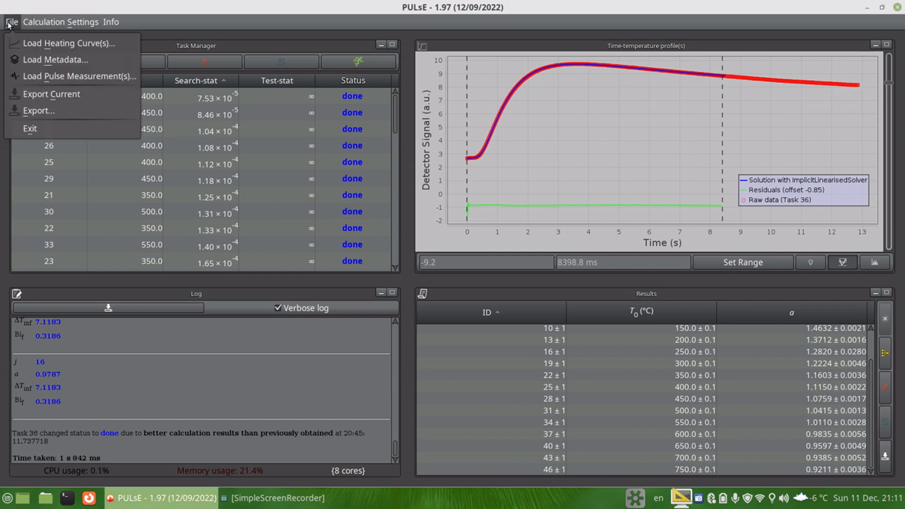
left_click(53, 112)
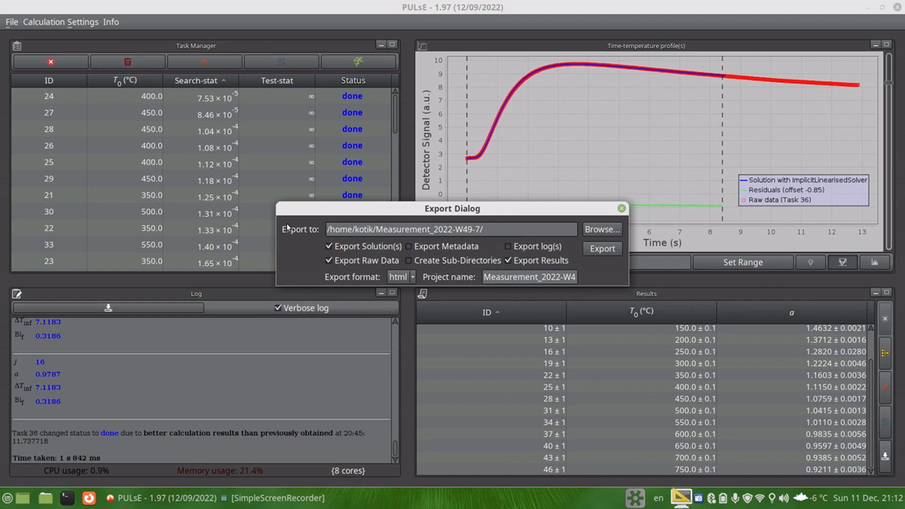
left_click(443, 261)
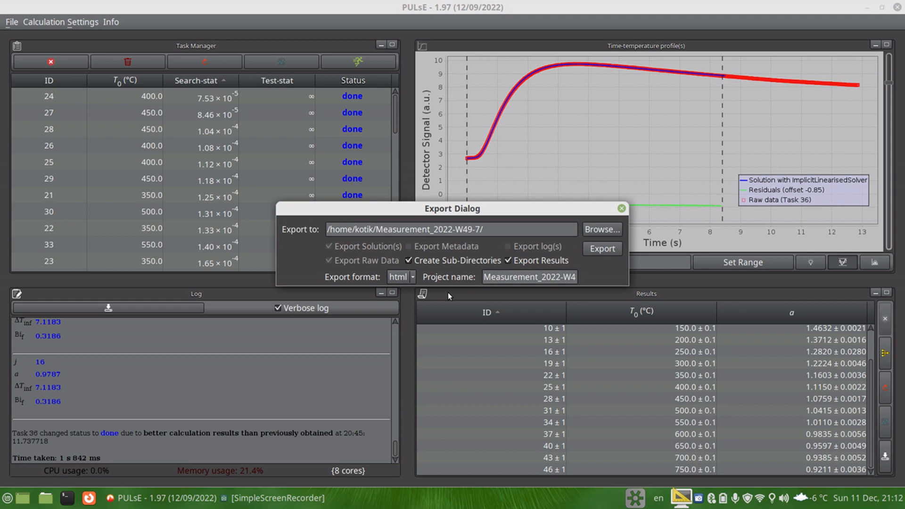
left_click(402, 278)
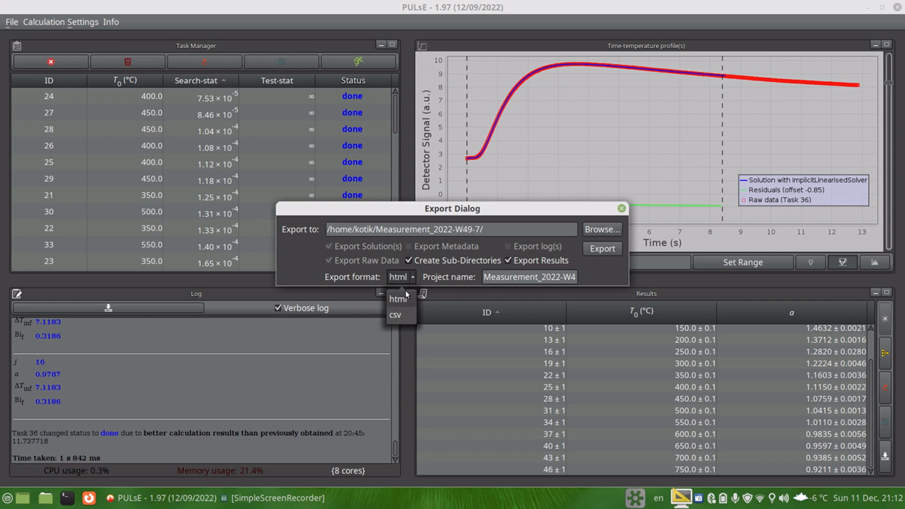
left_click(403, 314)
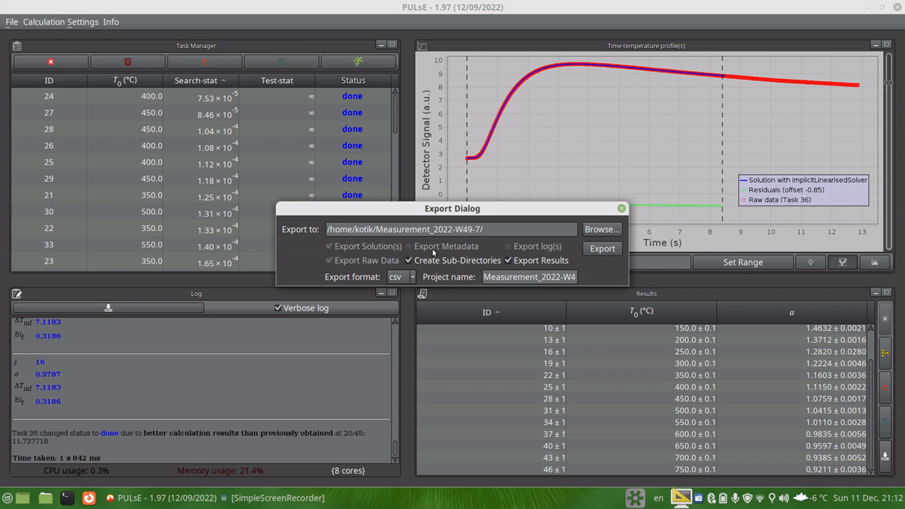
Step: Set the export project name to Pyroceram
left_click_drag(520, 278, 596, 285)
triple_click(502, 282)
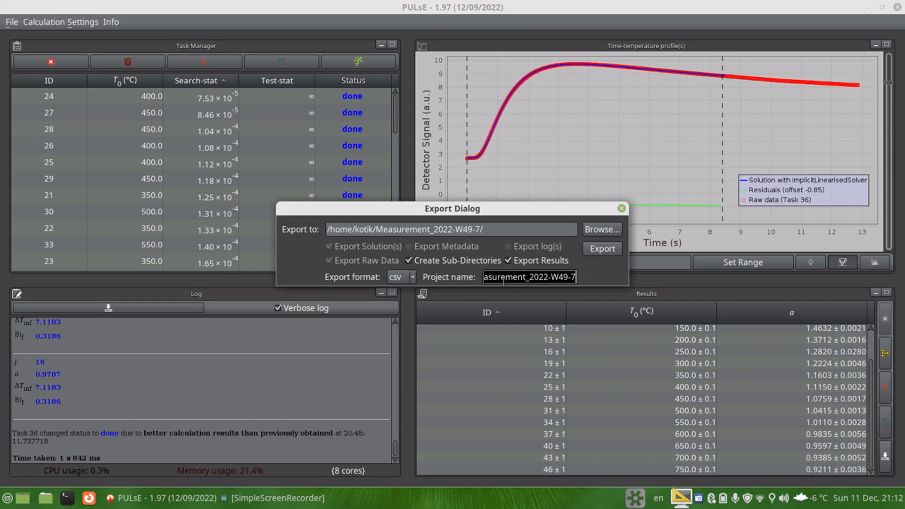
type("Pyrc")
type("ceram")
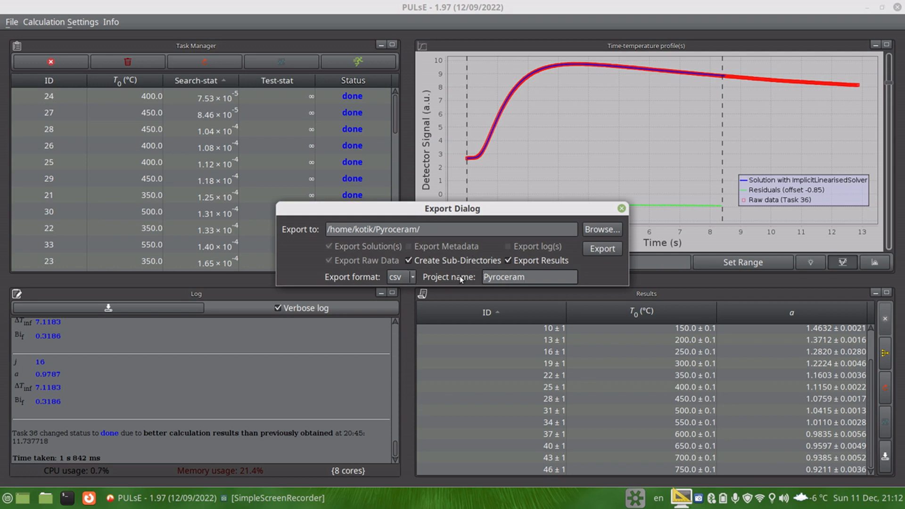
Step: Choose the Documents folder as export location, export the results and close the export dialog
left_click(591, 230)
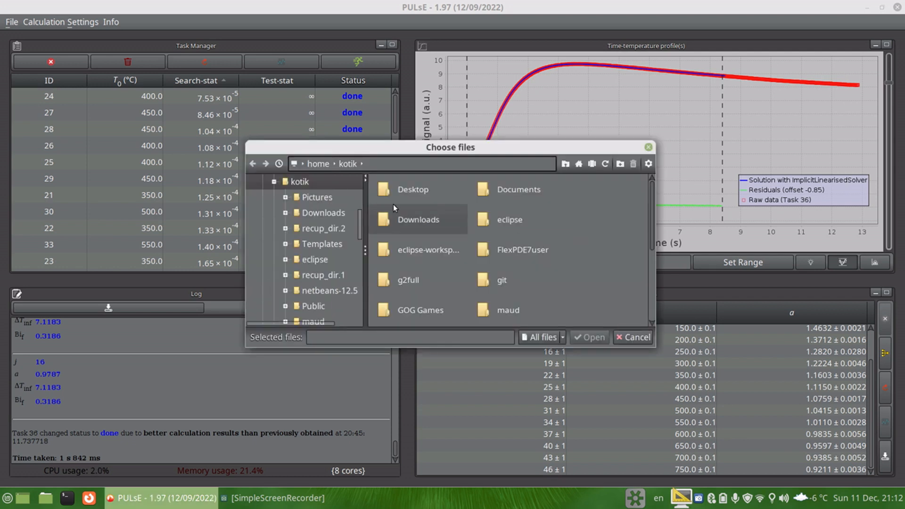
left_click(522, 191)
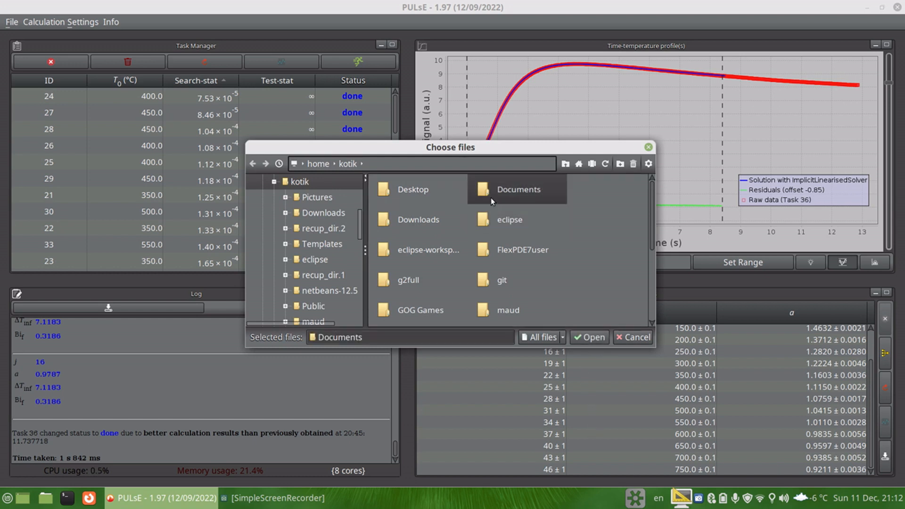
left_click(592, 337)
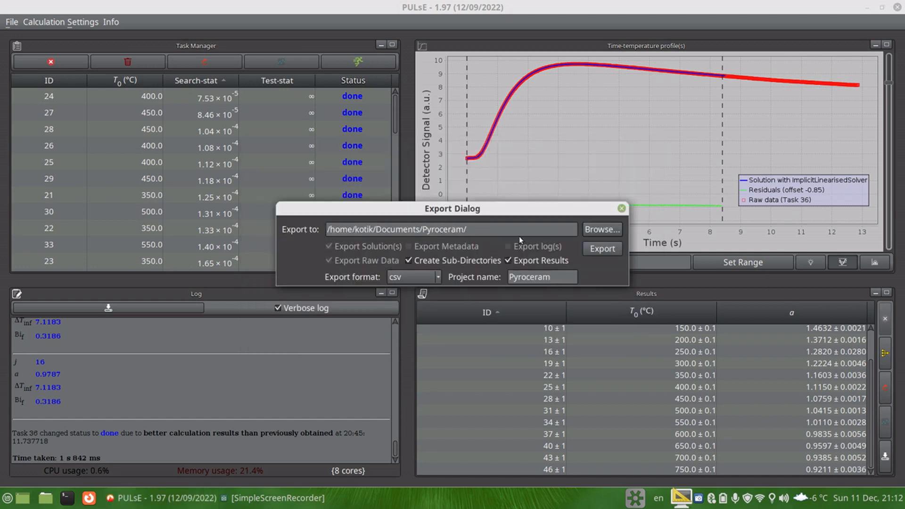
left_click(599, 252)
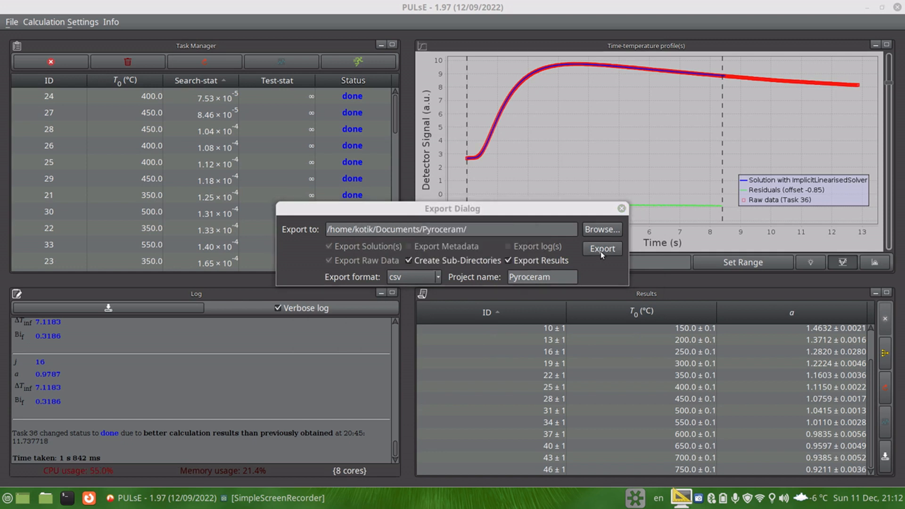
left_click(621, 208)
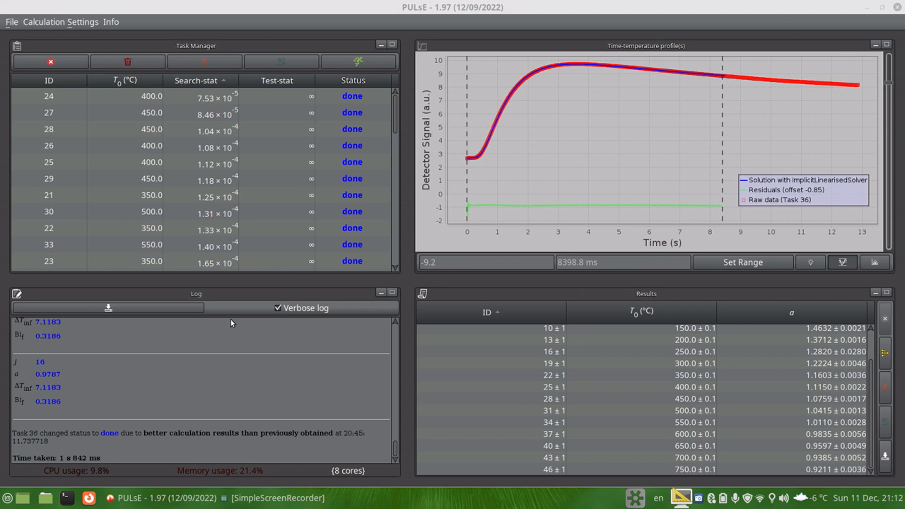
Step: Open the exported Pyroceram folder in Documents in the file manager and browse its task subfolders
left_click(46, 498)
left_click(203, 220)
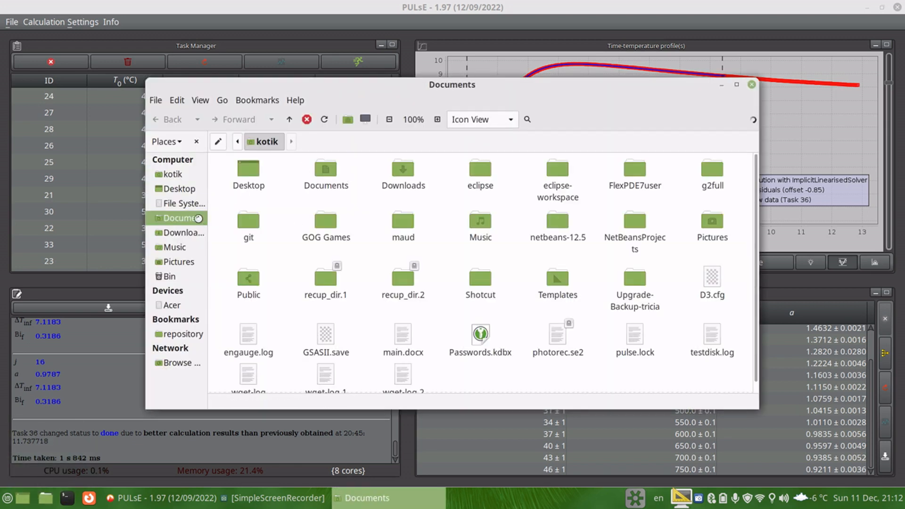
double_click(261, 177)
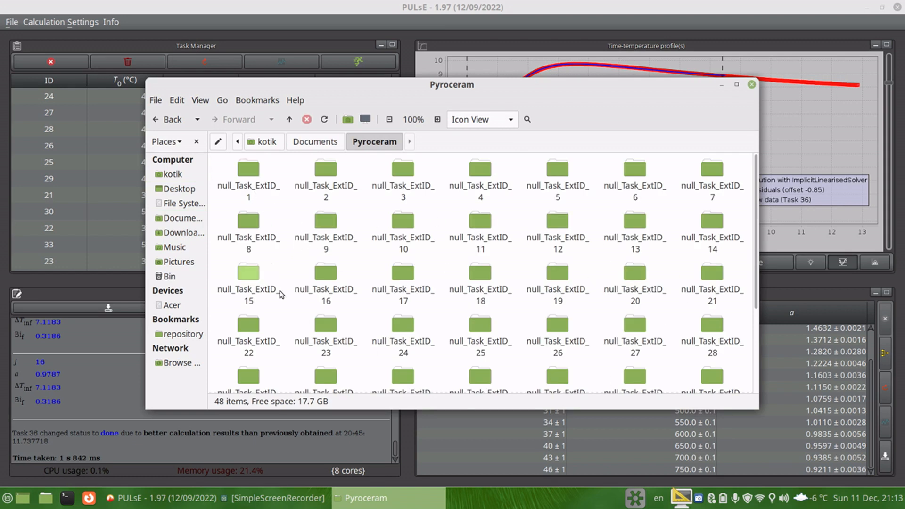
scroll(303, 282, "down", 5)
scroll(344, 283, "up", 5)
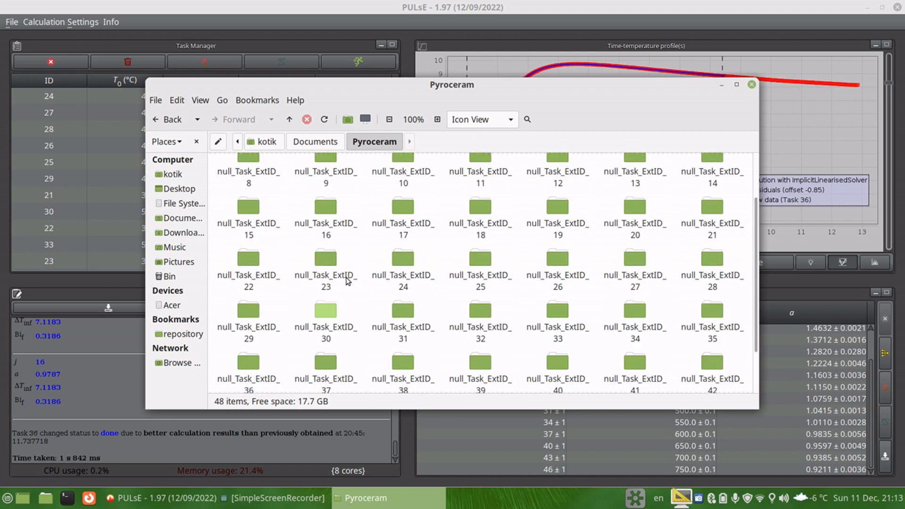
scroll(326, 297, "down", 3)
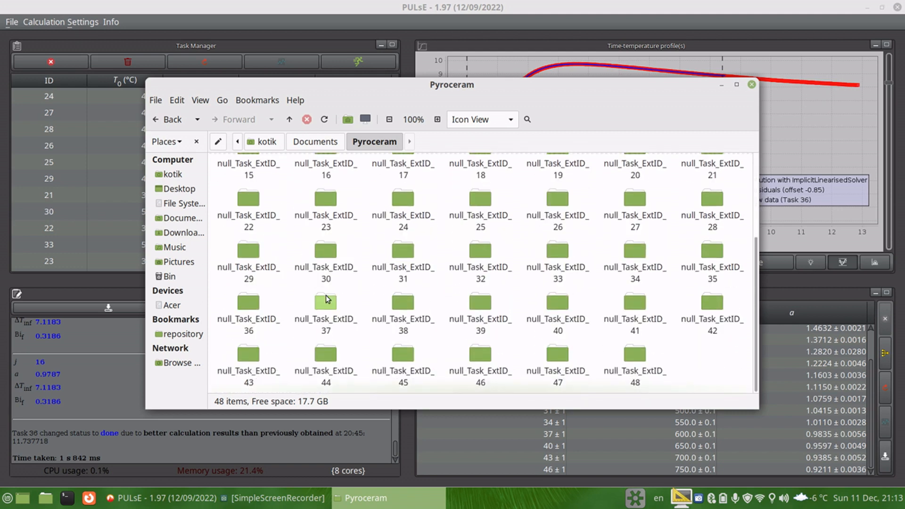
scroll(250, 250, "up", 3)
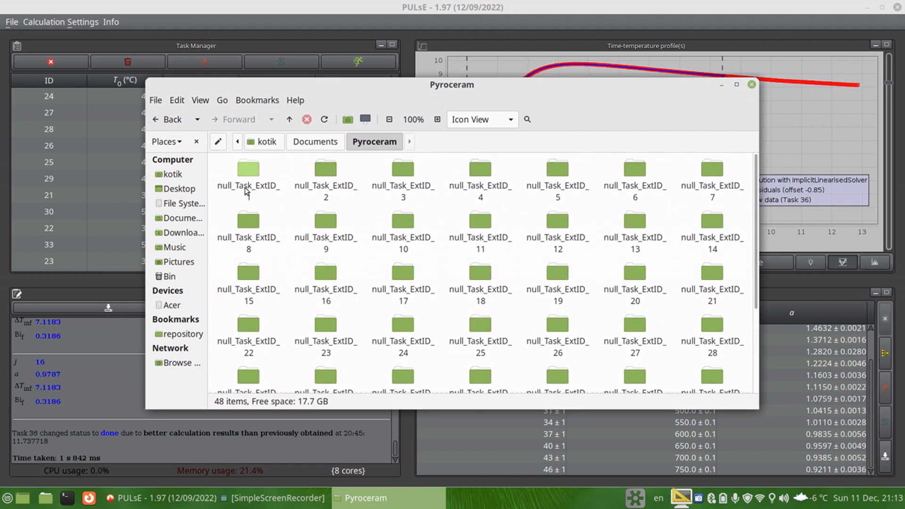
Step: Open the null_Task_ExtID_1 folder and open a terminal in that folder
left_click(244, 188)
double_click(244, 187)
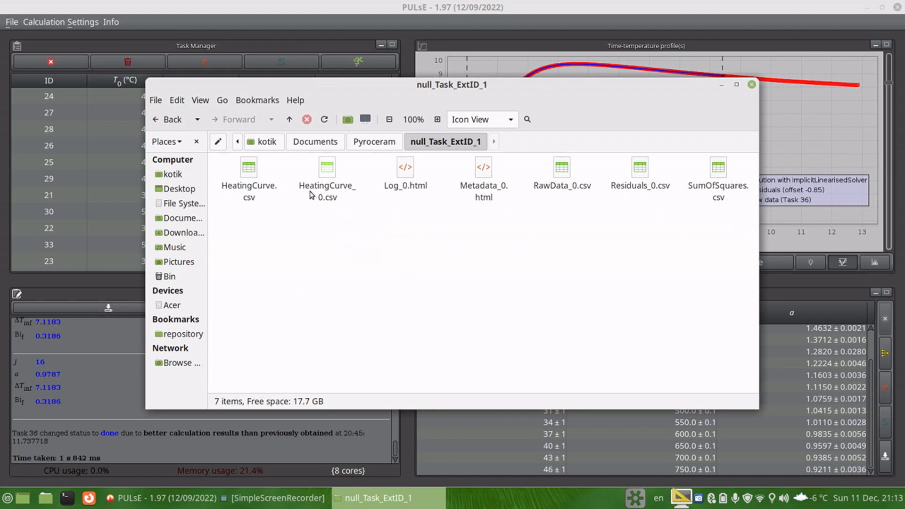
right_click(422, 237)
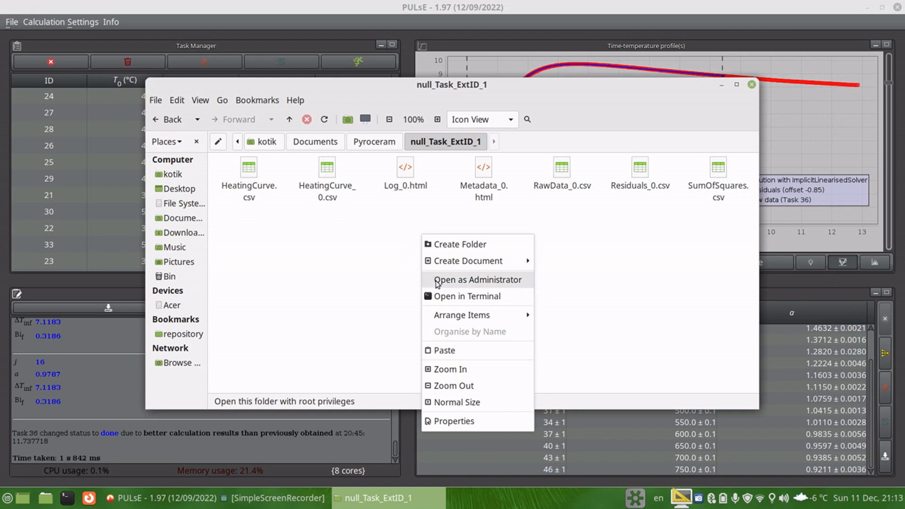
left_click(471, 297)
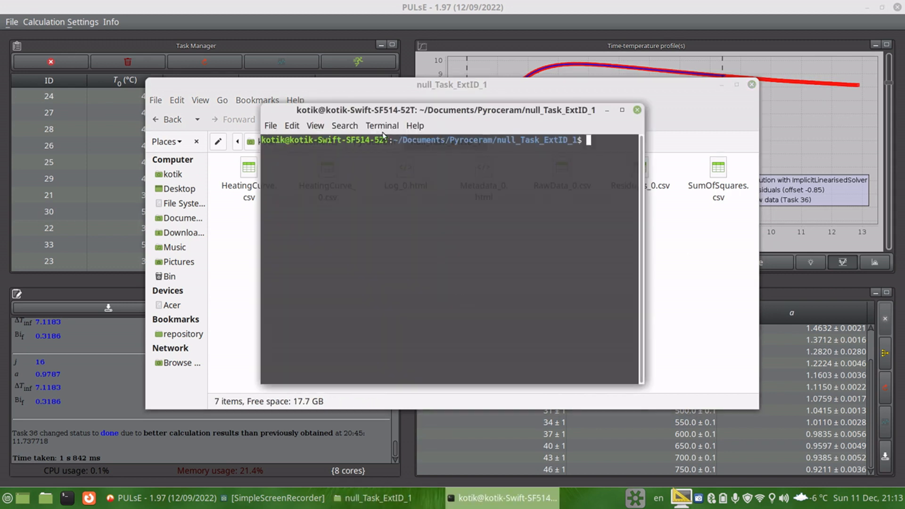
Step: Start gnuplot and plot HeatingCurve_0.csv using columns 1:2 with lines
type("gnuplot")
key("Return")
type("plot 'H")
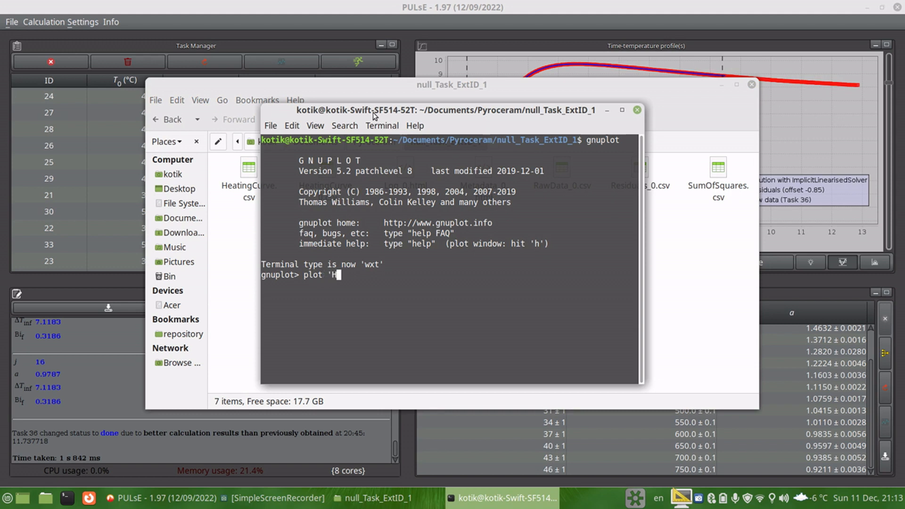
key("Tab")
type("_0")
key("Tab")
type("u ")
type(":")
type(":2 ")
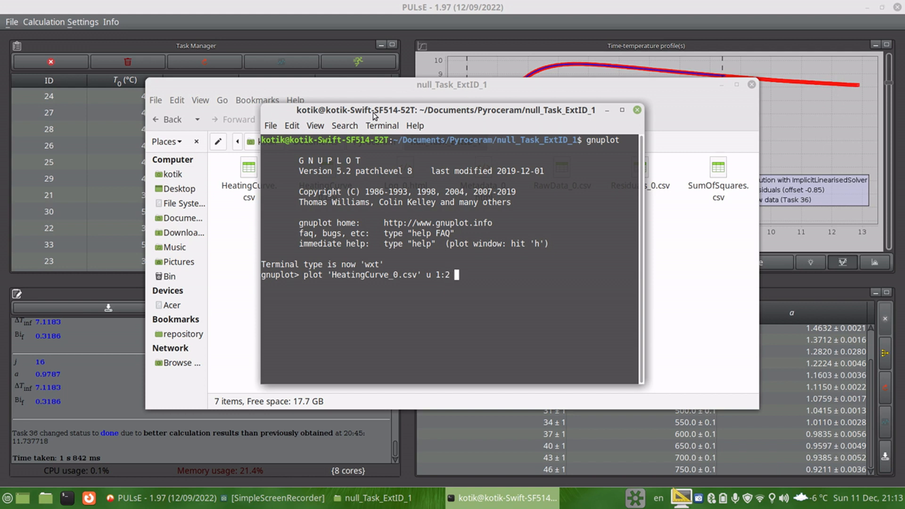
type("w l")
key("Return")
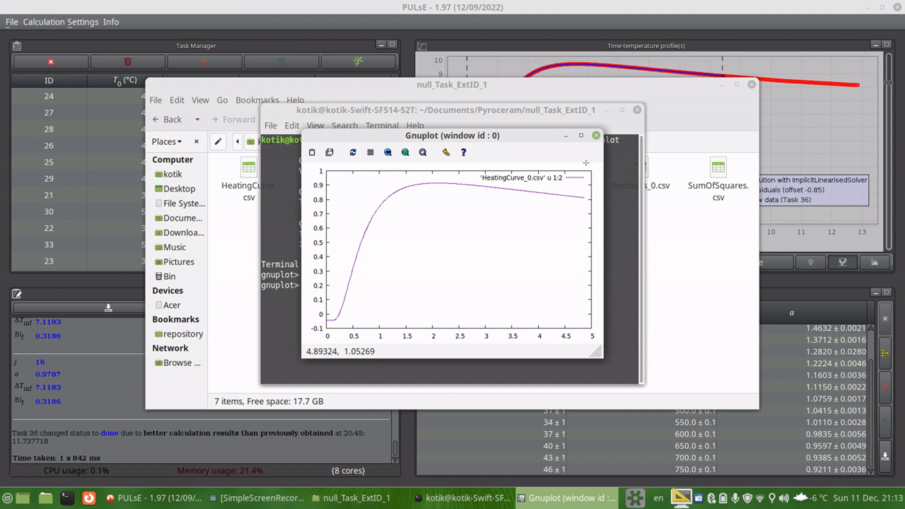
Step: Replot the heating curve together with RawData_0.csv columns 1:2 drawn as points
left_click(595, 136)
key("Up")
type(", 'R")
type("a")
key("Tab")
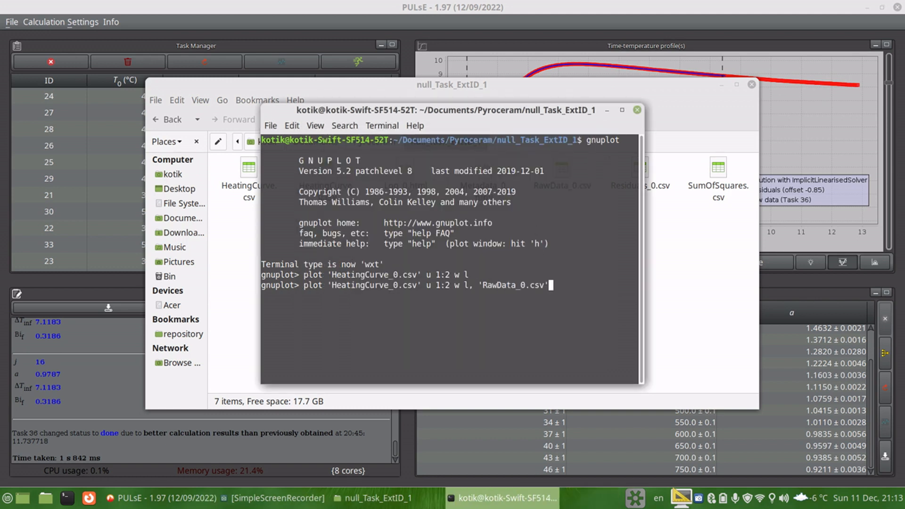
type("u 1:2 w p")
key("Return")
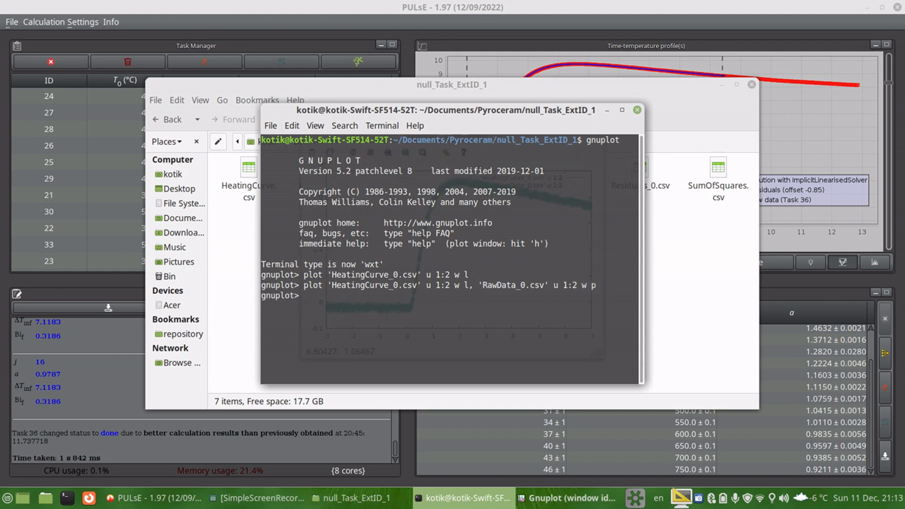
left_click(607, 111)
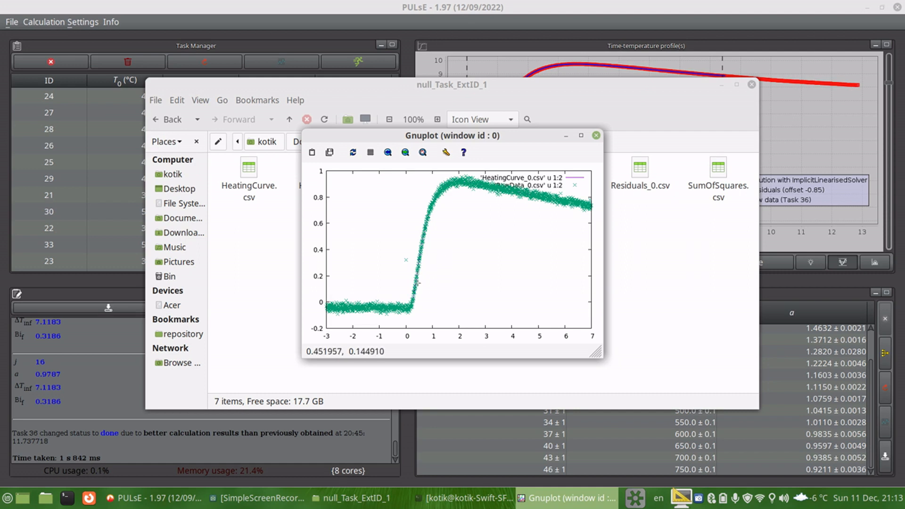